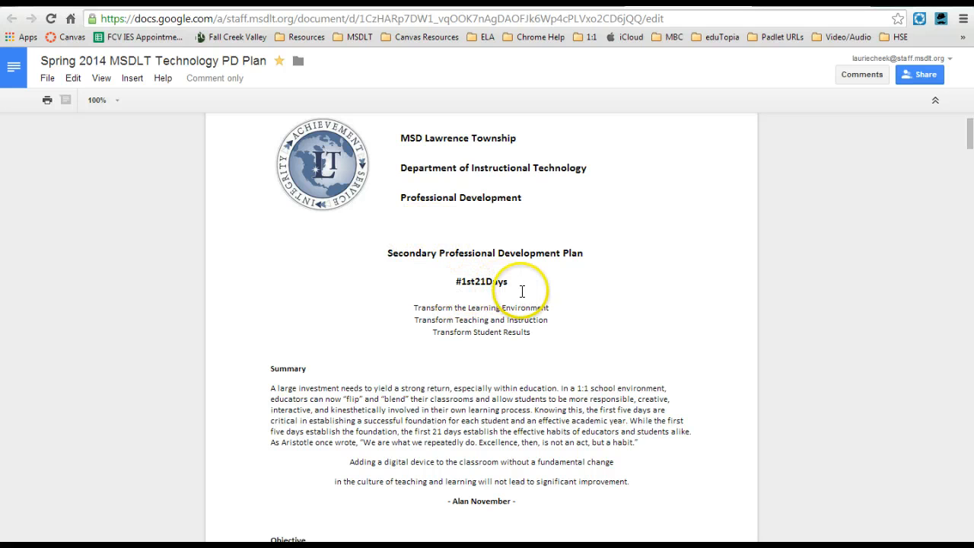
View the course description, expectations and important links page linked from the test course's home page, and return to the home page
{"action": "left_click", "coordinate": [231, 38]}
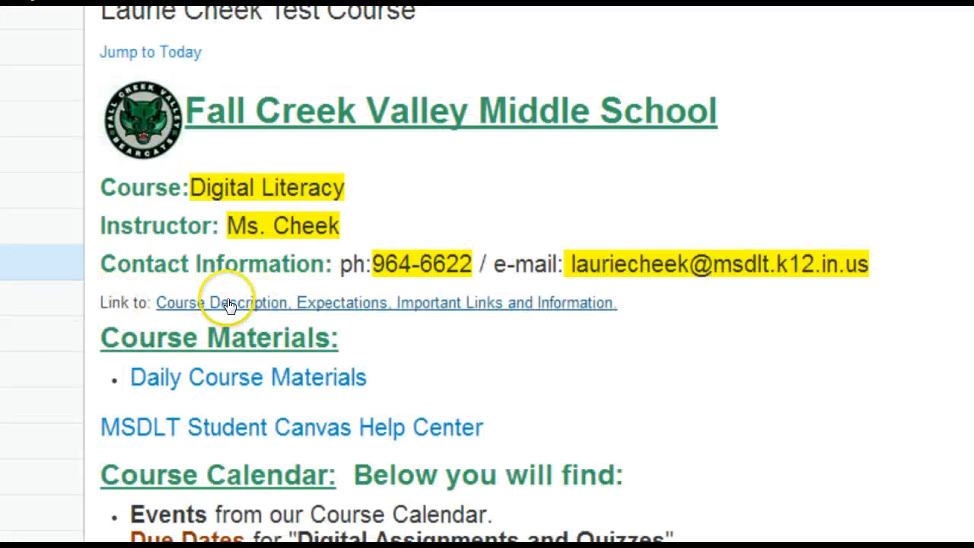
{"action": "left_click", "coordinate": [226, 302]}
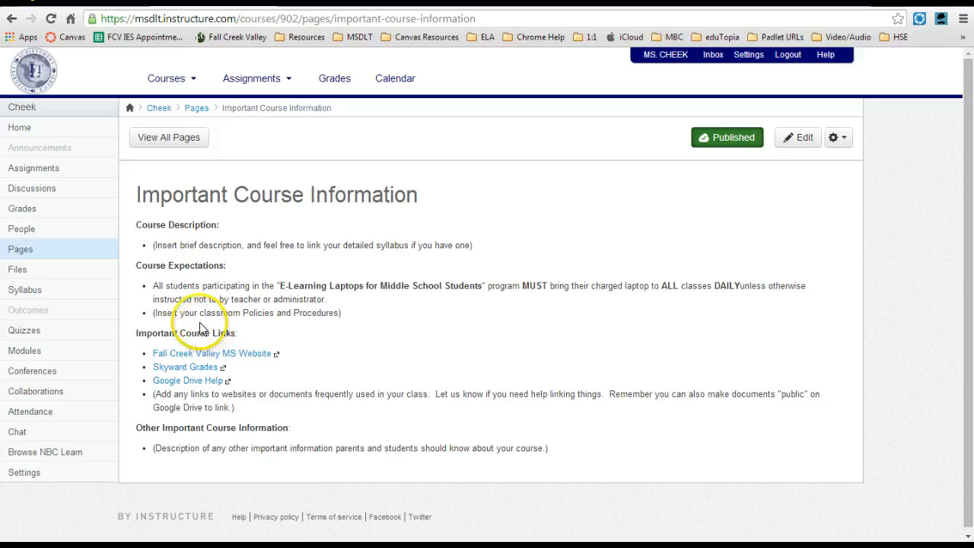
{"action": "left_click", "coordinate": [23, 130]}
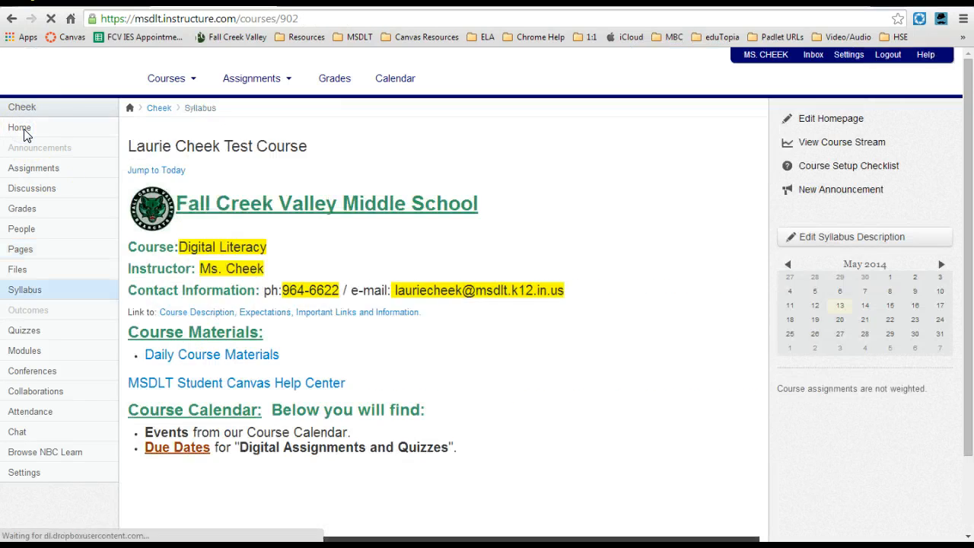
Open the Daily Course Materials modules and view the management options of the Course Materials: Quarter 1 module
{"action": "left_click", "coordinate": [172, 358]}
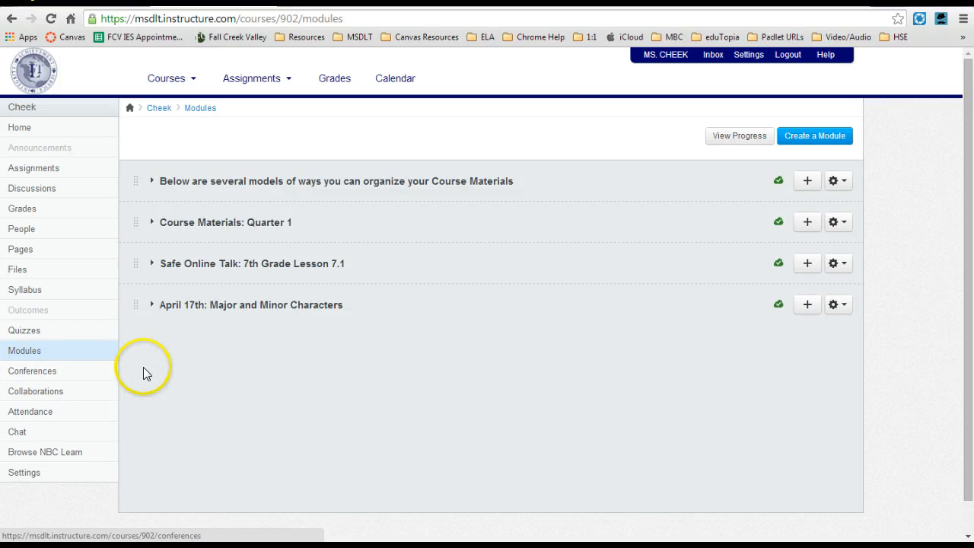
{"action": "scroll", "coordinate": [350, 152], "scroll_direction": "down", "scroll_amount": 1}
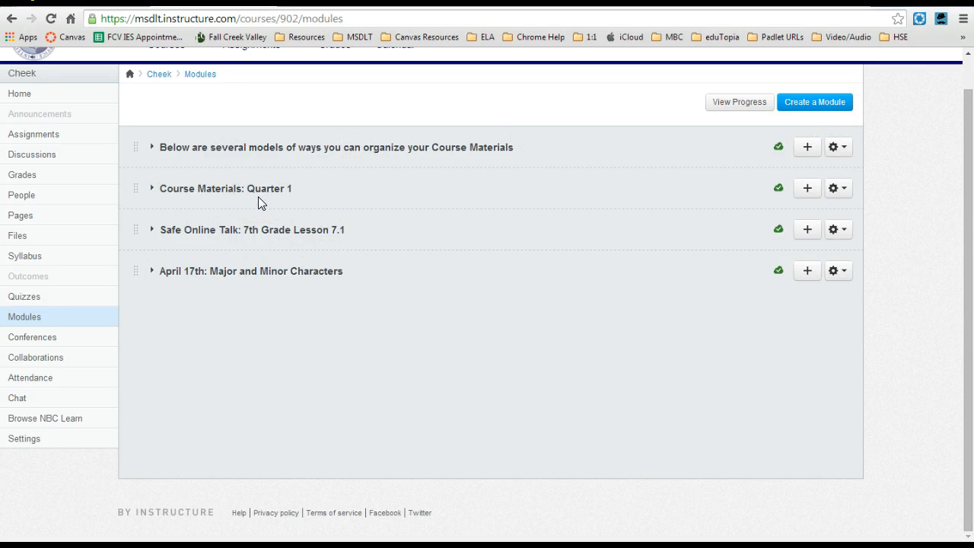
{"action": "left_click", "coordinate": [841, 190]}
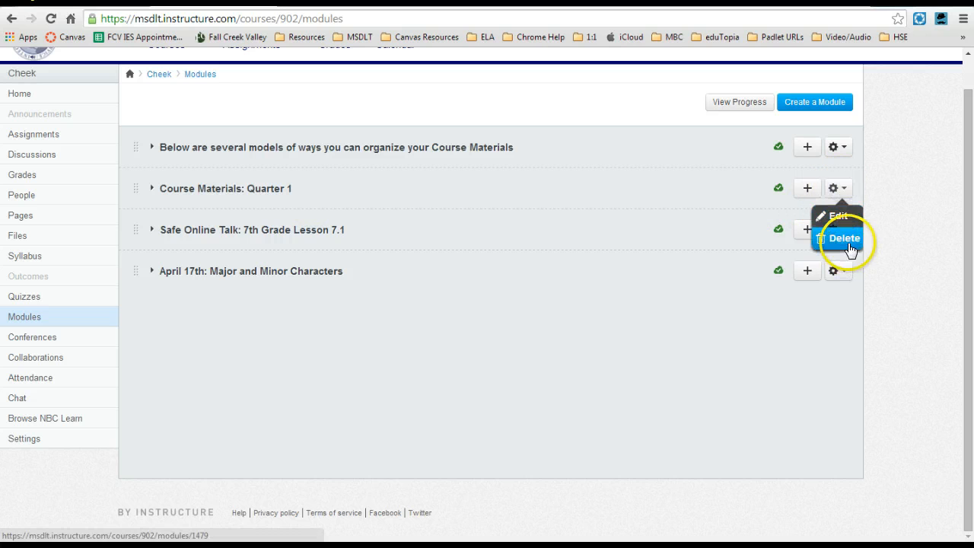
{"action": "left_click", "coordinate": [624, 180]}
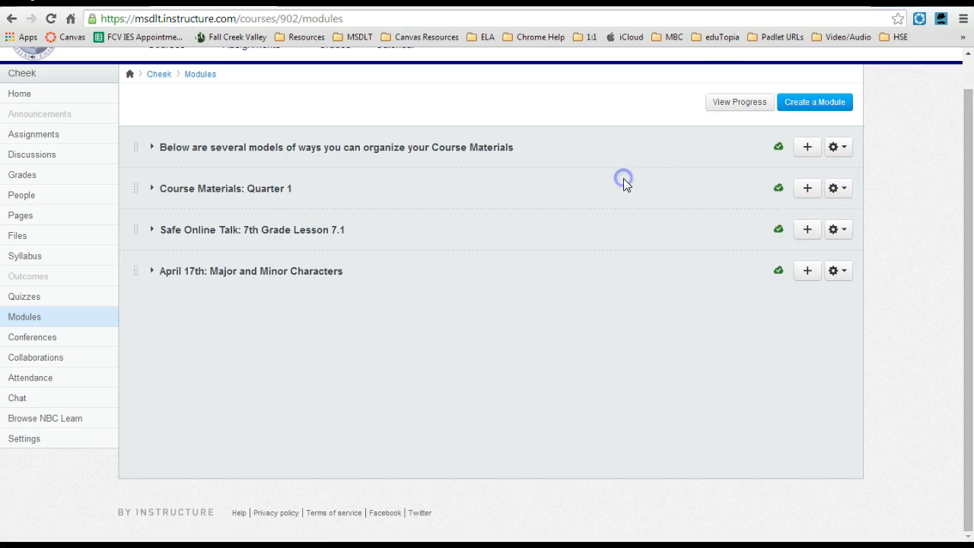
Create a module named "Tuesday 5-13-14" without a lock date, prerequisites or sequential order
{"action": "left_click", "coordinate": [798, 105]}
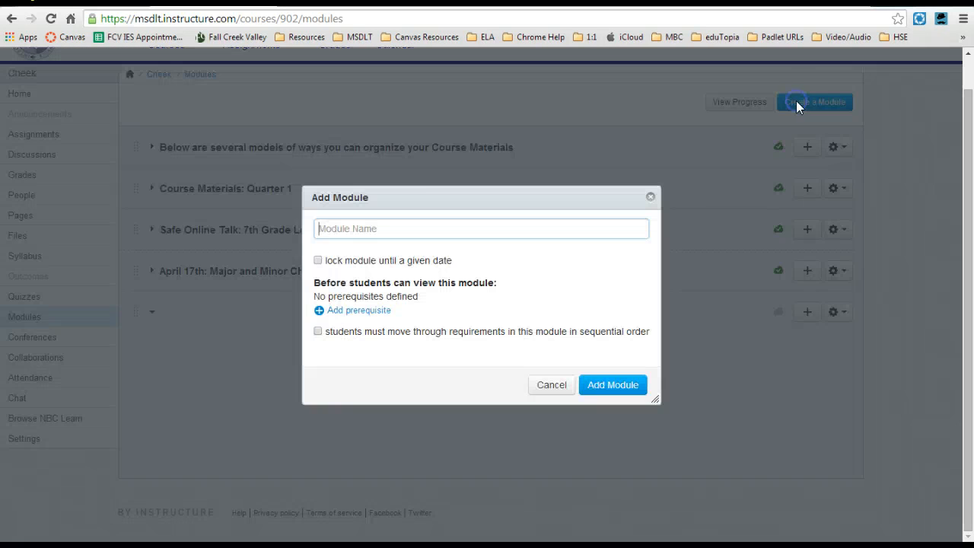
{"action": "left_click", "coordinate": [403, 229]}
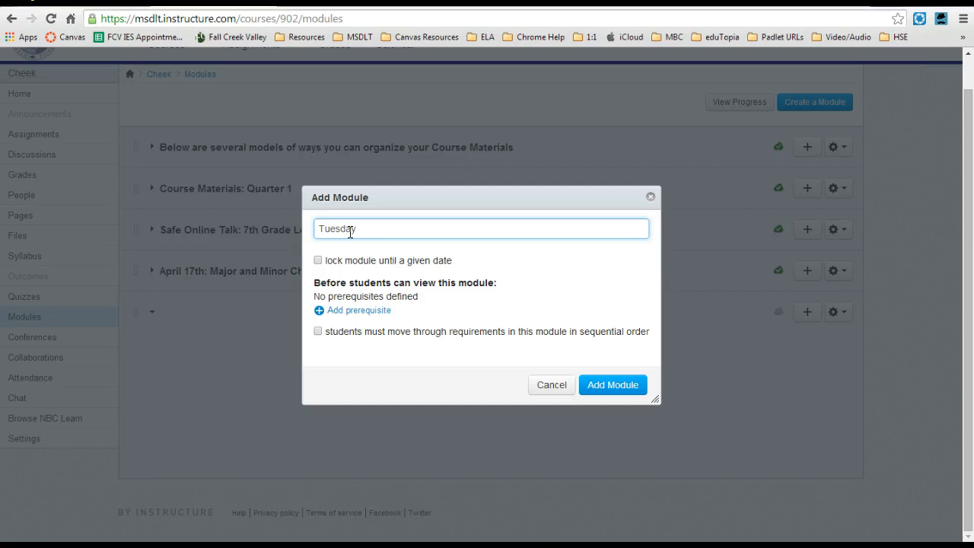
{"action": "type", "text": "4"}
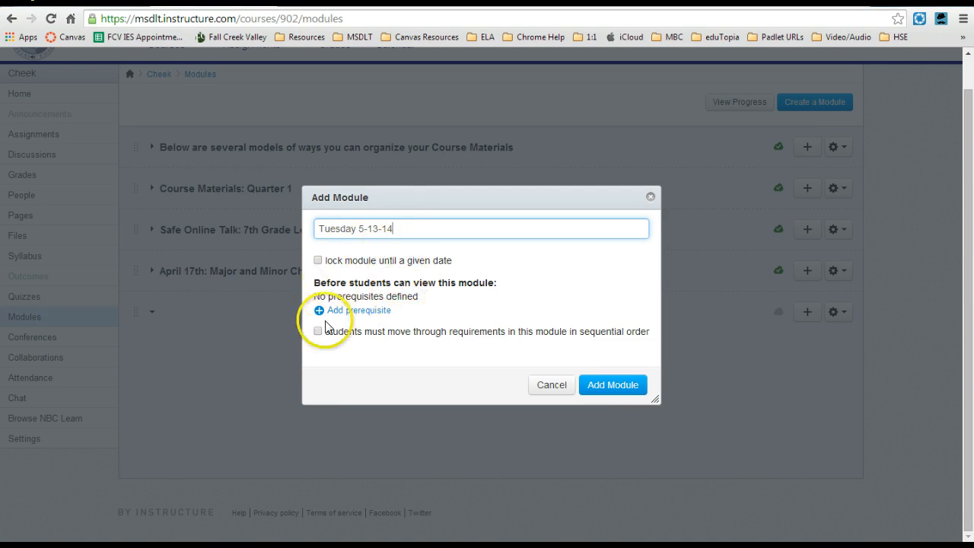
{"action": "left_click", "coordinate": [613, 385]}
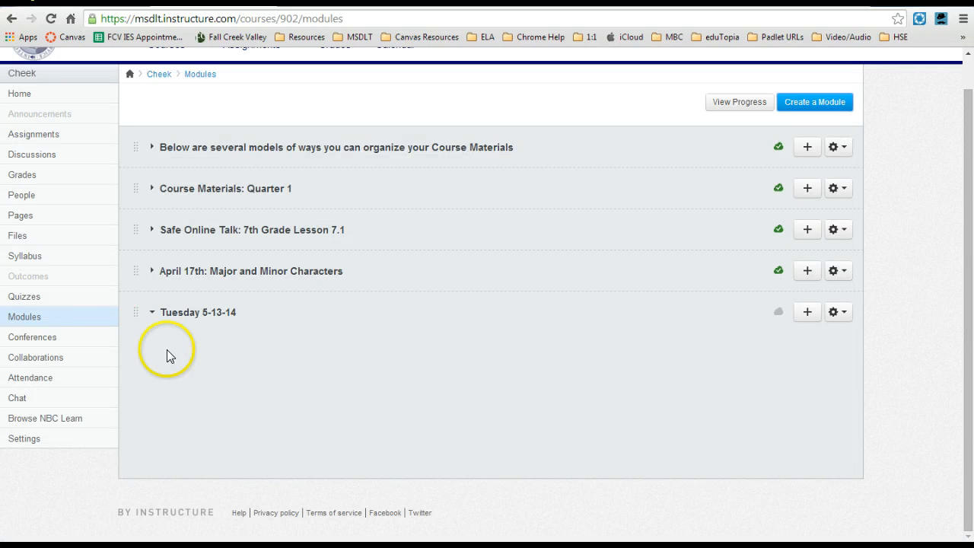
Start adding an item to the Tuesday 5-13-14 module as a new file
{"action": "left_click", "coordinate": [805, 314]}
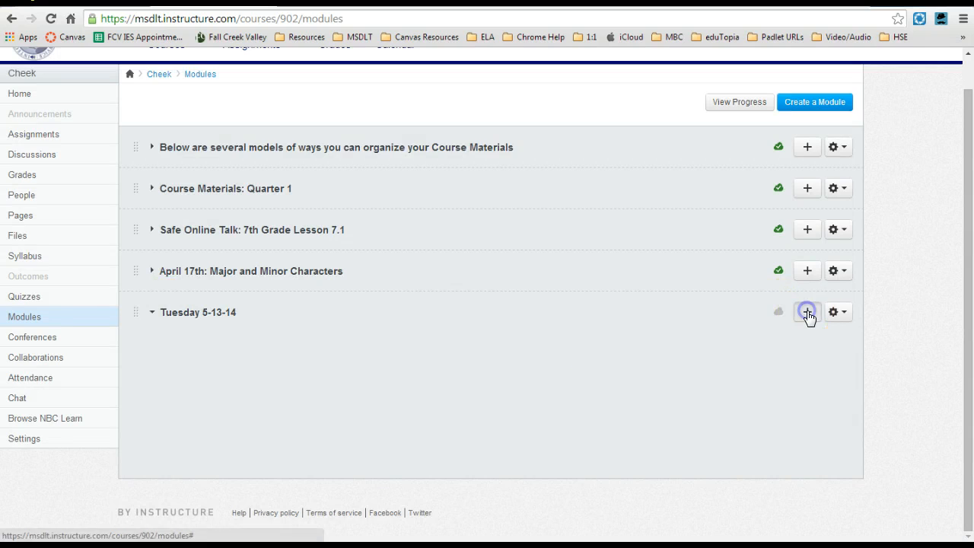
{"action": "left_click", "coordinate": [404, 169]}
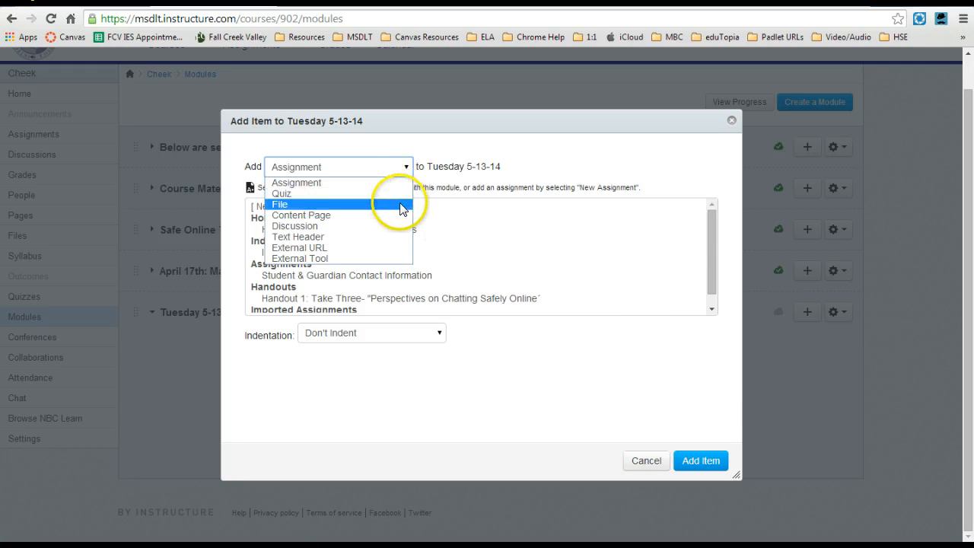
{"action": "left_click", "coordinate": [280, 206]}
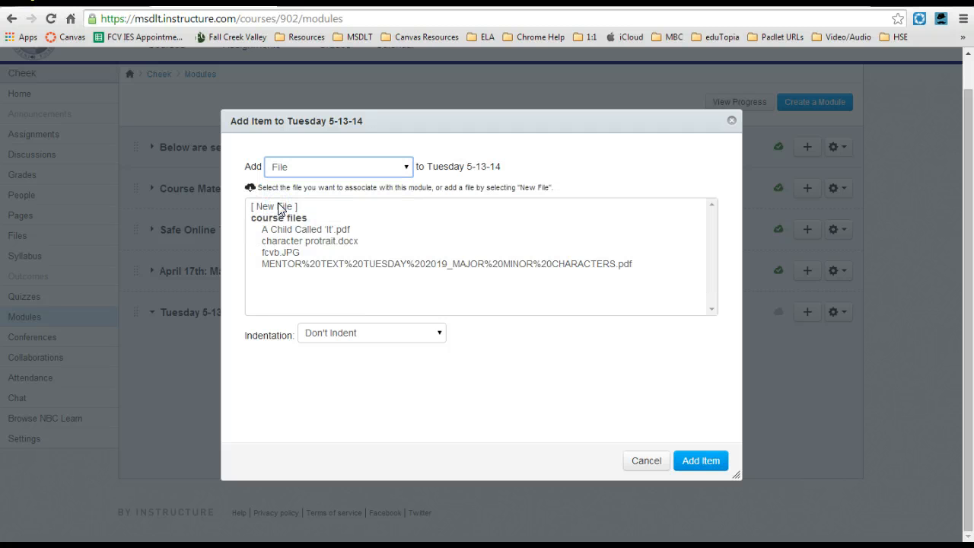
{"action": "left_click", "coordinate": [280, 210]}
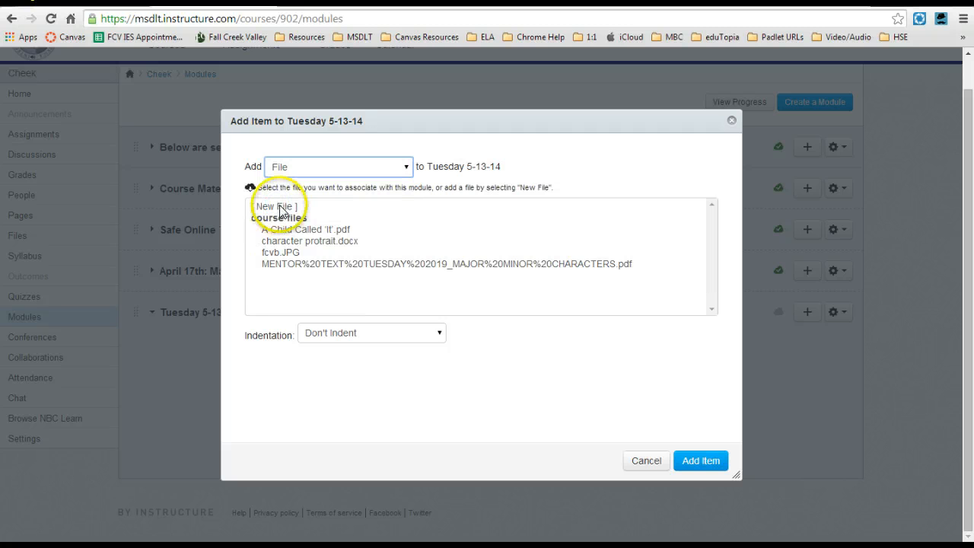
{"action": "left_click", "coordinate": [280, 208]}
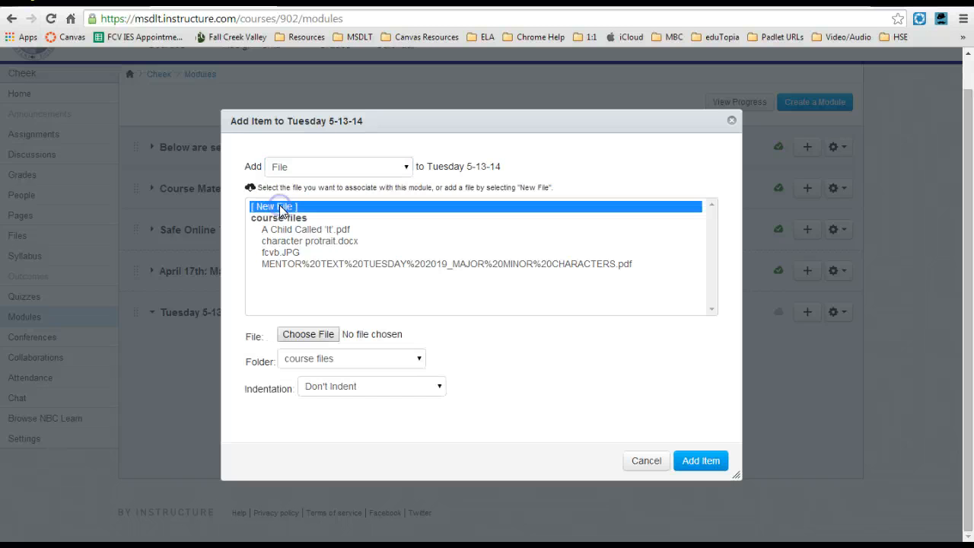
Choose the per6 persuasive essay document from the teacher's H: network drive and add it to the module through the course files folder
{"action": "left_click", "coordinate": [288, 336]}
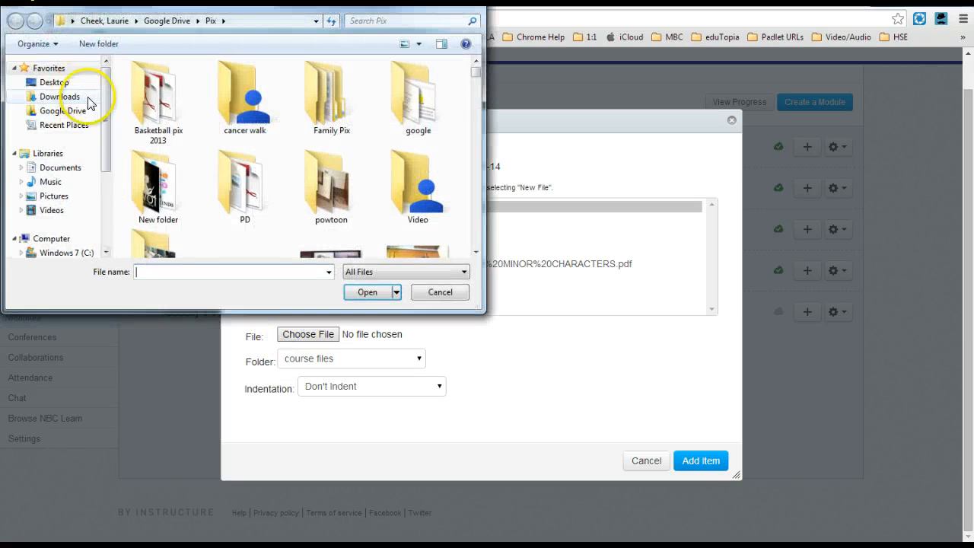
{"action": "left_click_drag", "start_coordinate": [107, 112], "coordinate": [109, 148]}
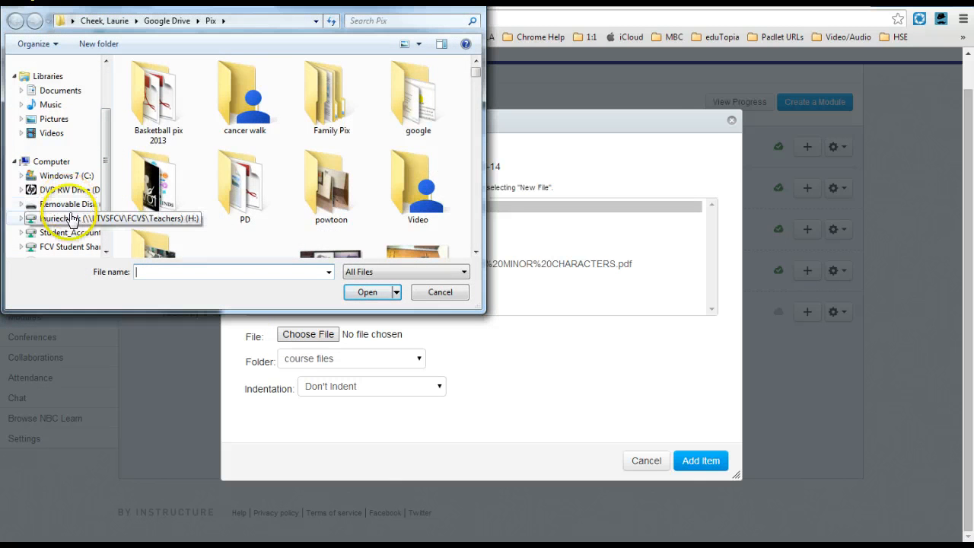
{"action": "left_click", "coordinate": [67, 219]}
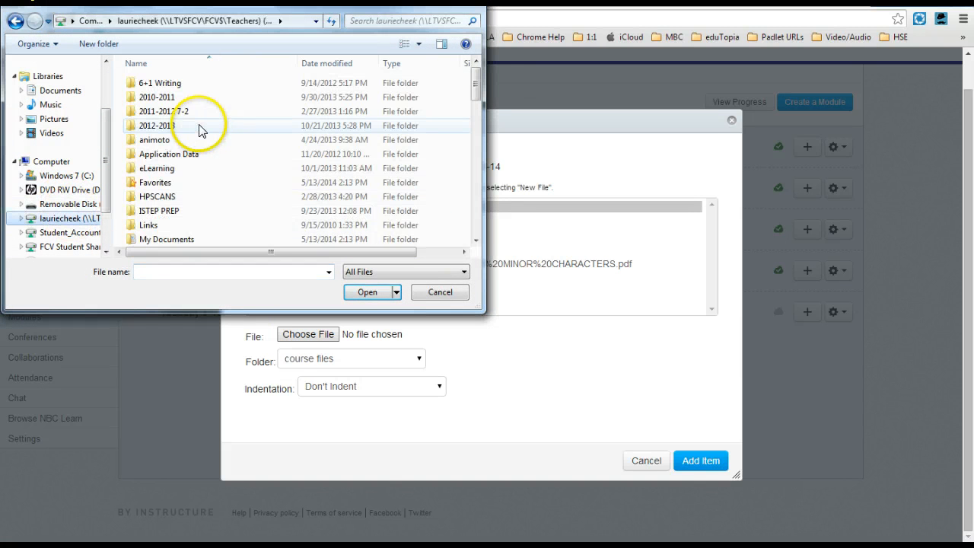
{"action": "left_click_drag", "start_coordinate": [478, 87], "coordinate": [477, 210]}
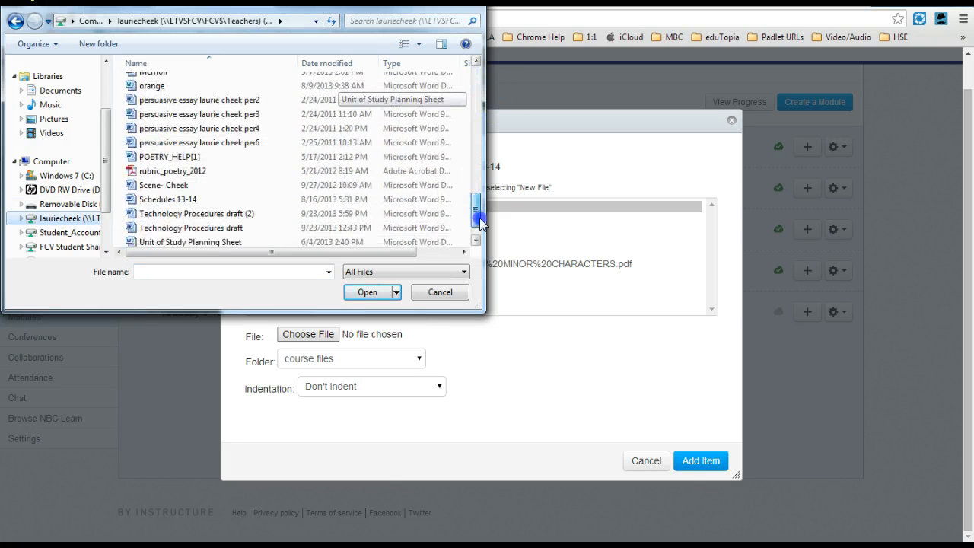
{"action": "left_click", "coordinate": [151, 143]}
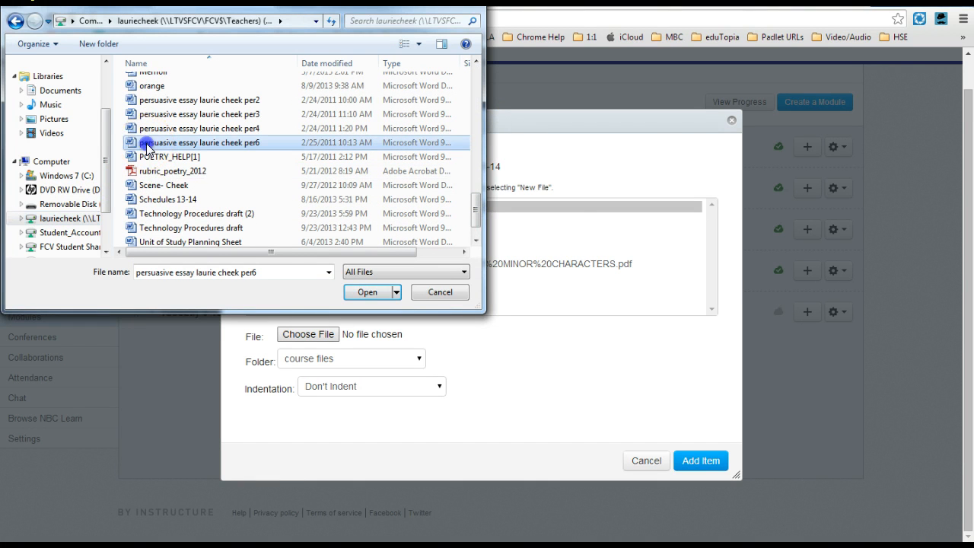
{"action": "left_click", "coordinate": [368, 293]}
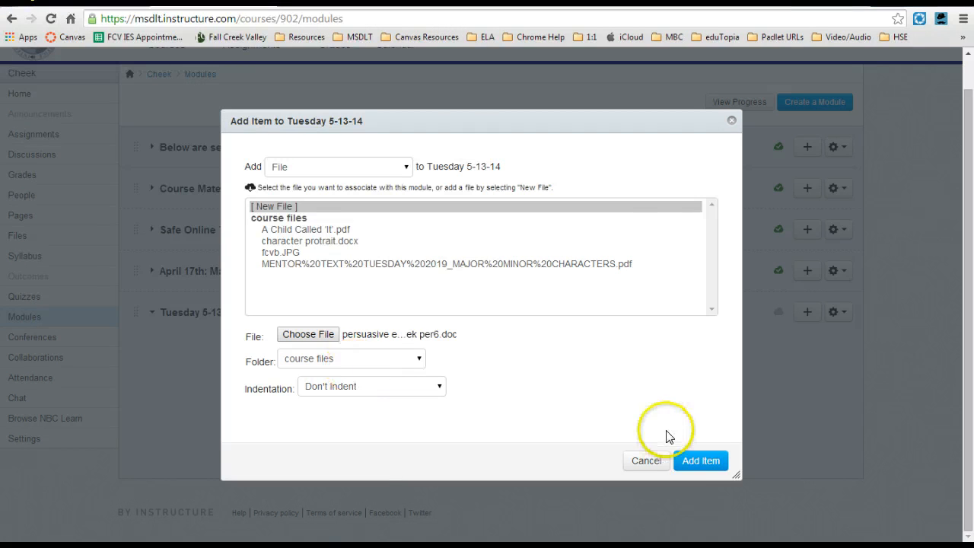
{"action": "left_click", "coordinate": [693, 465]}
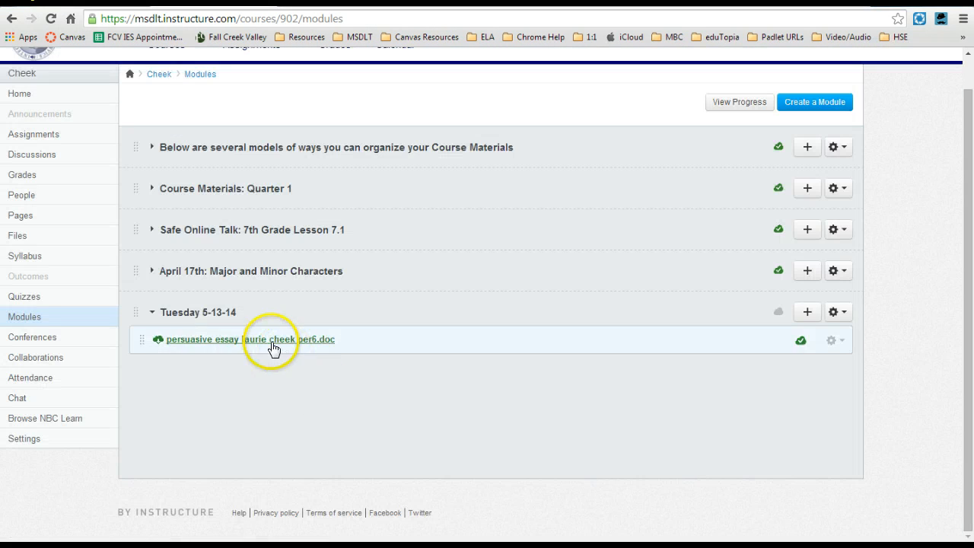
Open the added persuasive essay from the module and check its download option, cancelling the save
{"action": "left_click", "coordinate": [276, 347]}
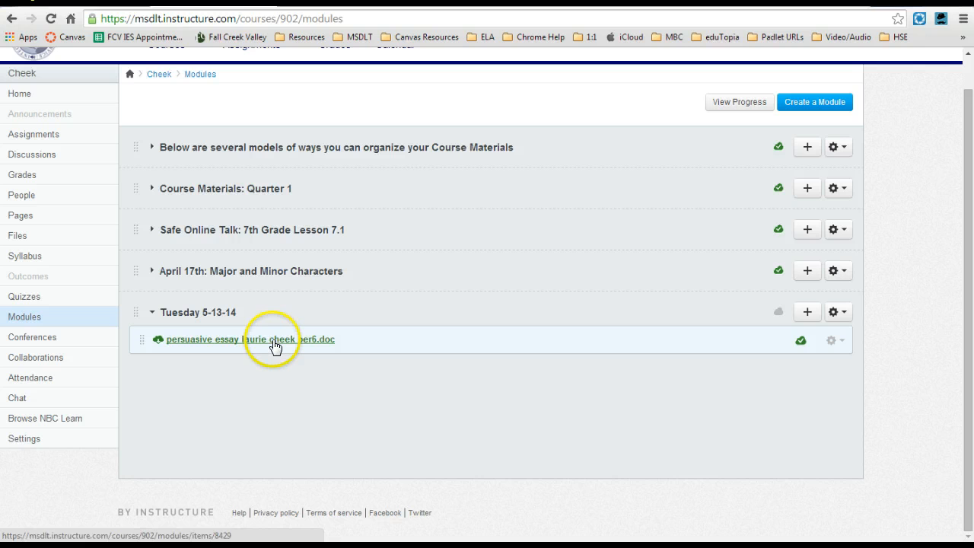
{"action": "left_click", "coordinate": [274, 341]}
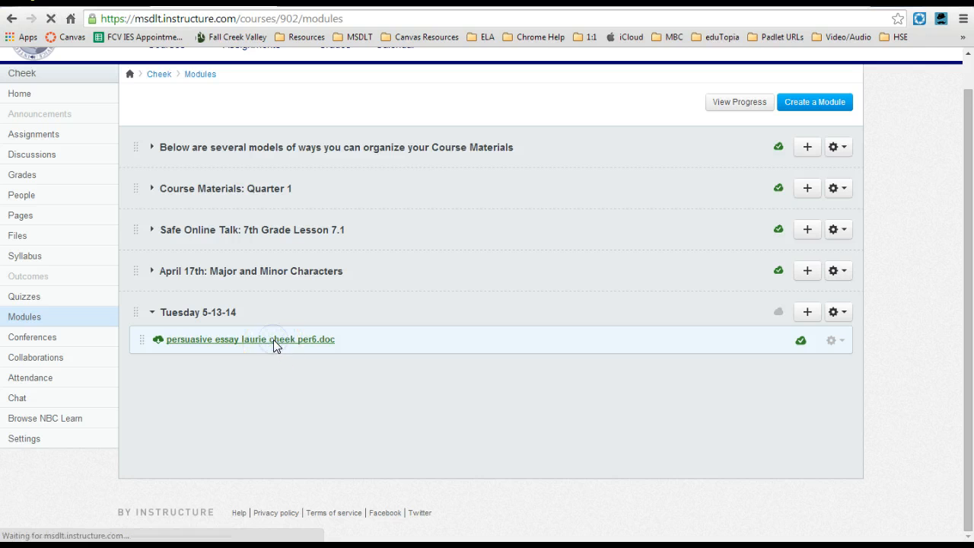
{"action": "left_click", "coordinate": [216, 342]}
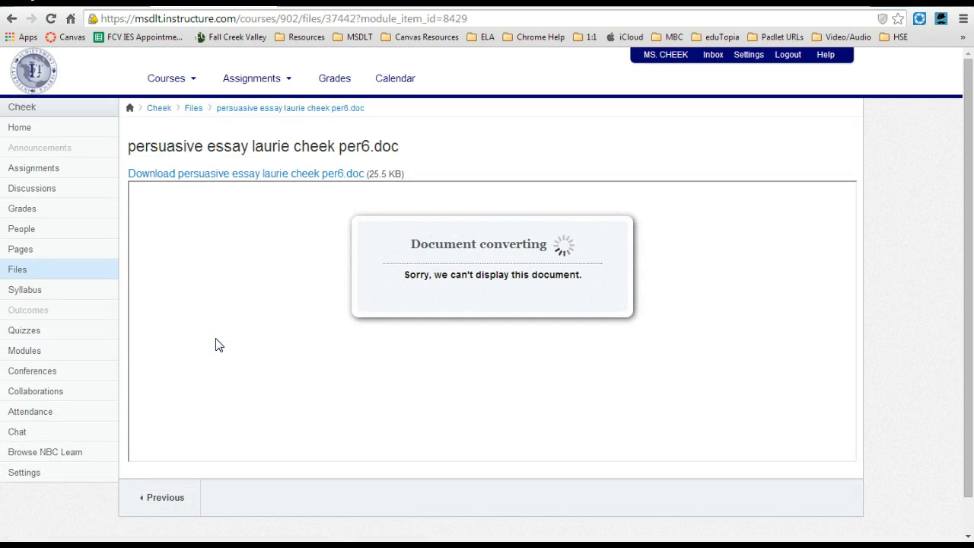
{"action": "scroll", "coordinate": [215, 345], "scroll_direction": "down", "scroll_amount": 1}
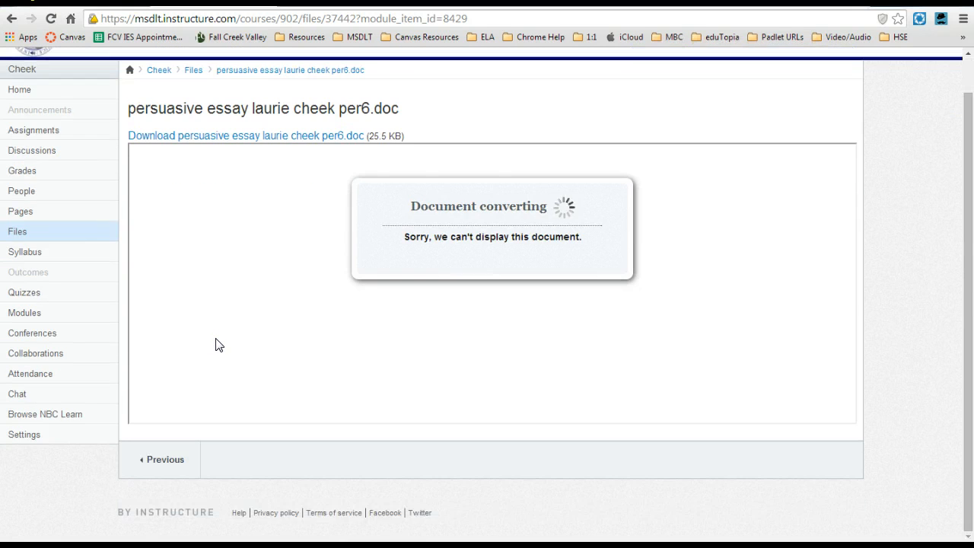
{"action": "scroll", "coordinate": [216, 344], "scroll_direction": "up", "scroll_amount": 1}
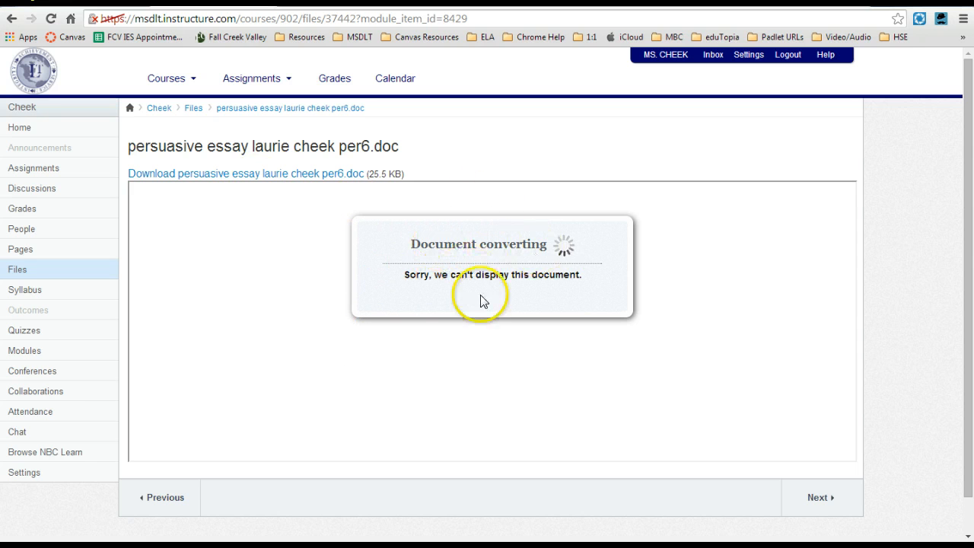
{"action": "left_click", "coordinate": [335, 175]}
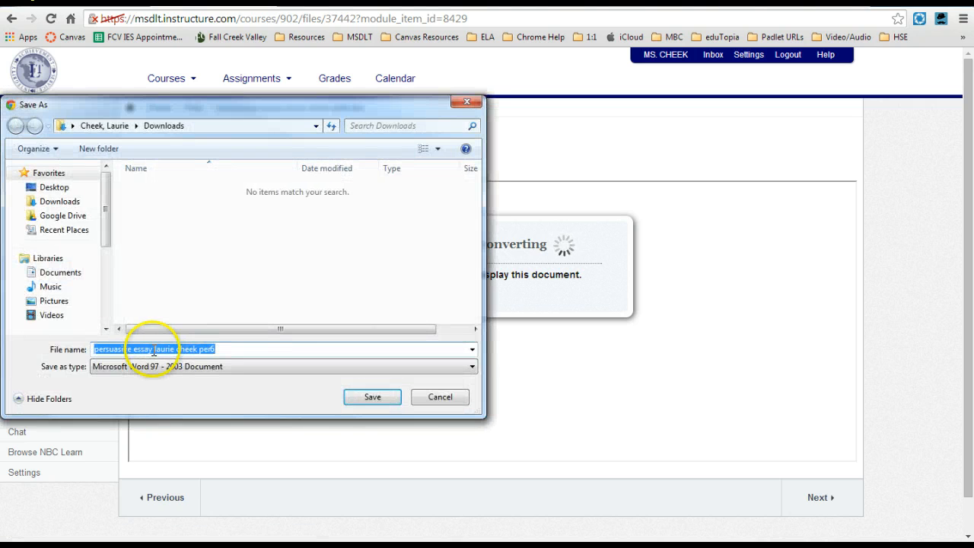
{"action": "left_click", "coordinate": [456, 397]}
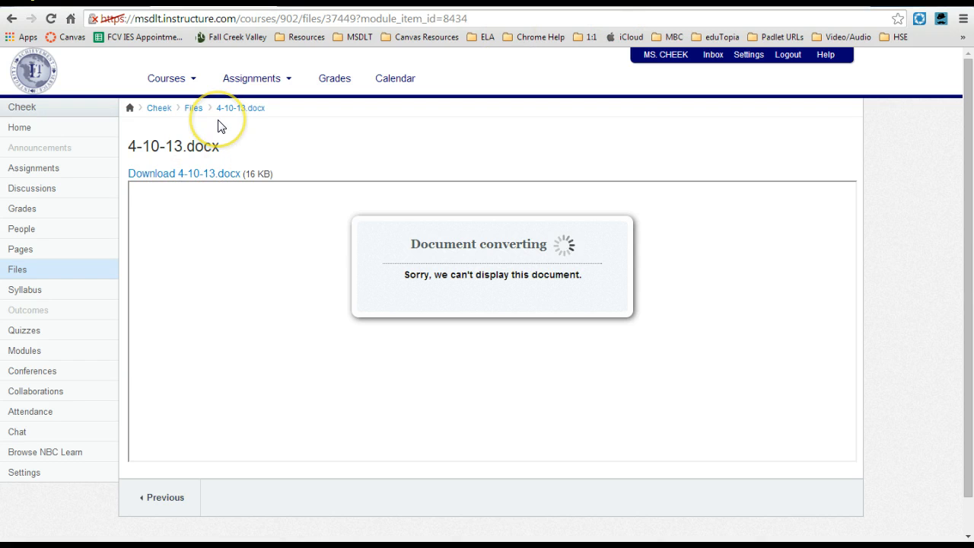
Return to the course modules and start adding an External URL item to the Tuesday 5-13-14 module
{"action": "mouse_move", "coordinate": [280, 90]}
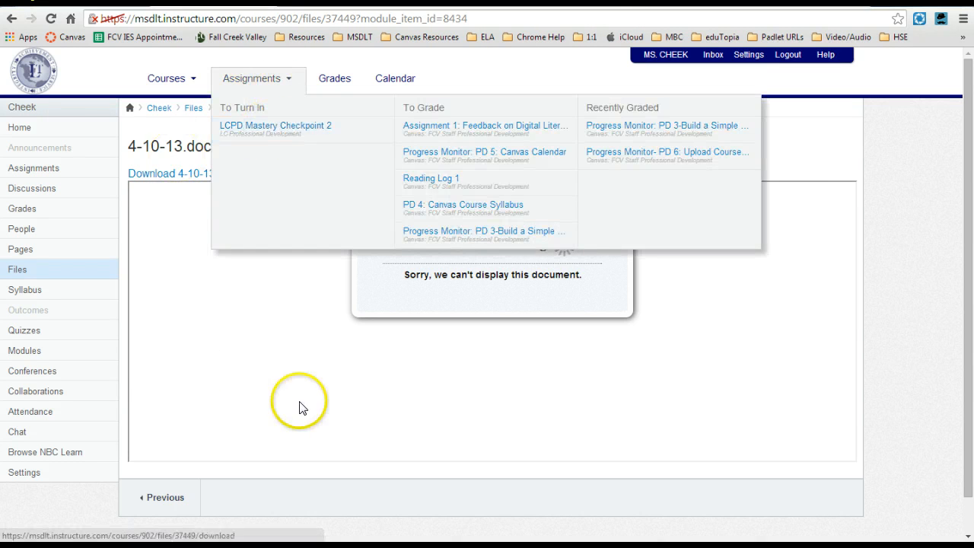
{"action": "left_click", "coordinate": [23, 352]}
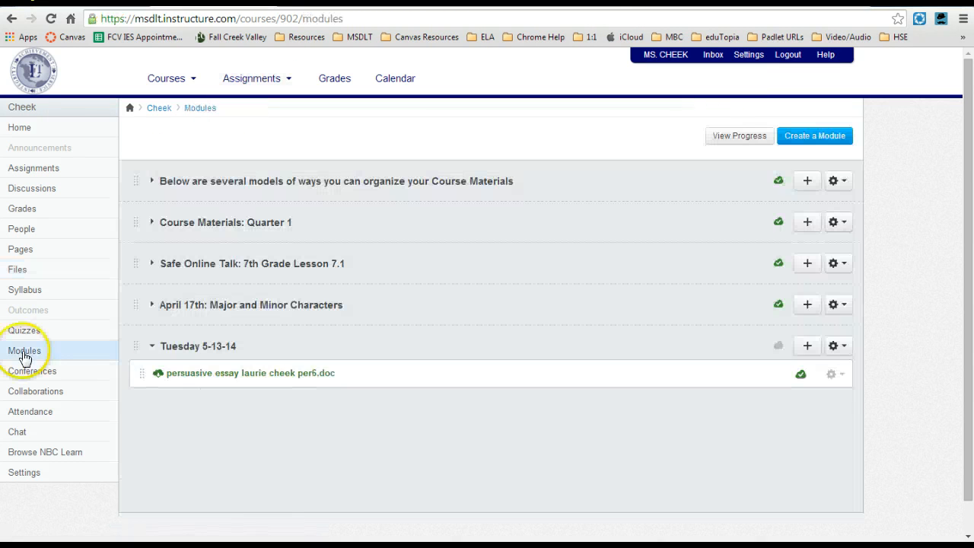
{"action": "left_click", "coordinate": [807, 347]}
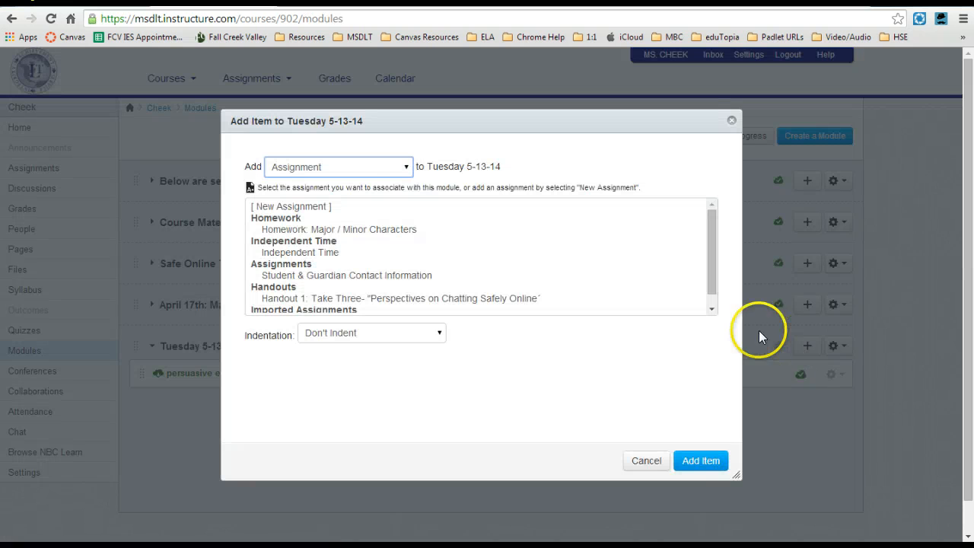
{"action": "left_click", "coordinate": [361, 171]}
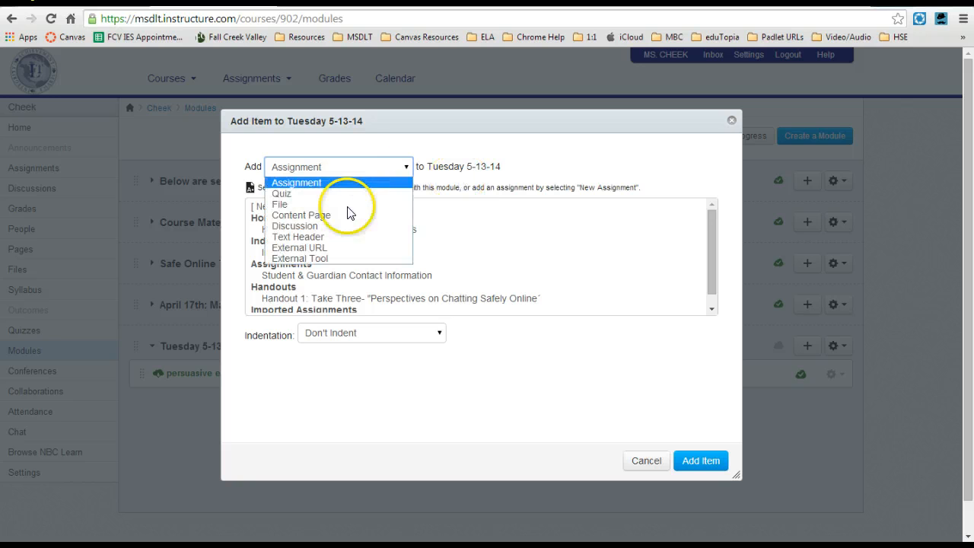
{"action": "left_click", "coordinate": [344, 247]}
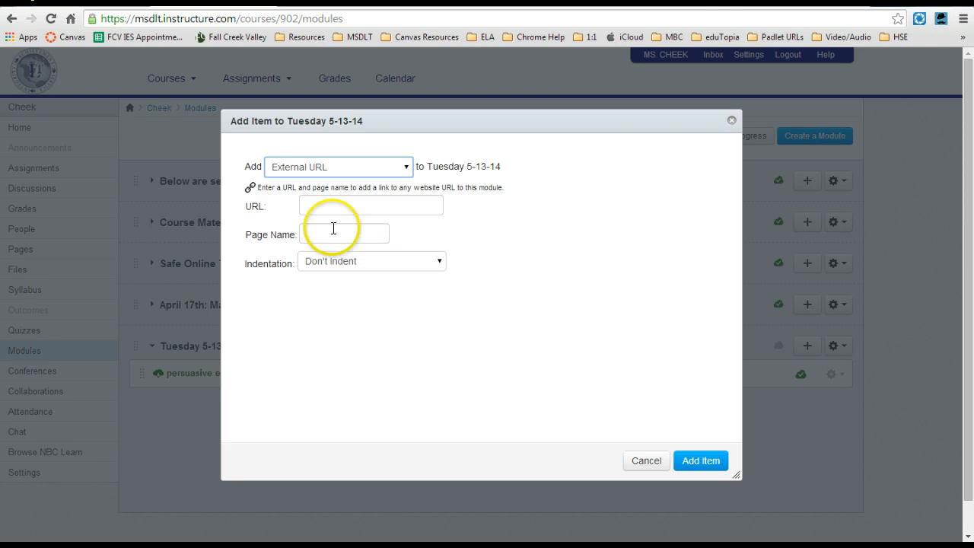
Switch to the Choice assignment Google Doc, review it, and set its sharing visibility to Anyone with the link, Can view
{"action": "key", "text": "ctrl+Tab"}
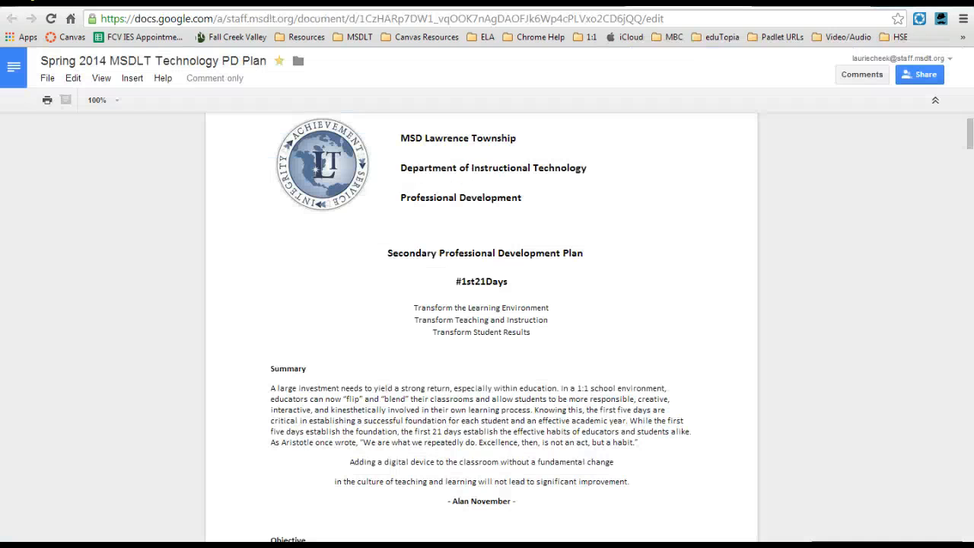
{"action": "key", "text": "ctrl+Tab"}
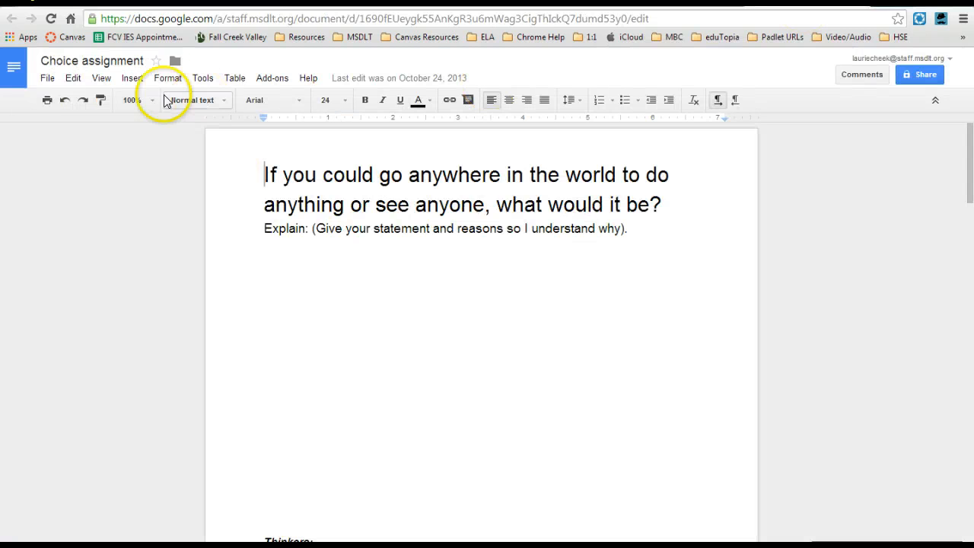
{"action": "scroll", "coordinate": [284, 250], "scroll_direction": "down", "scroll_amount": 8}
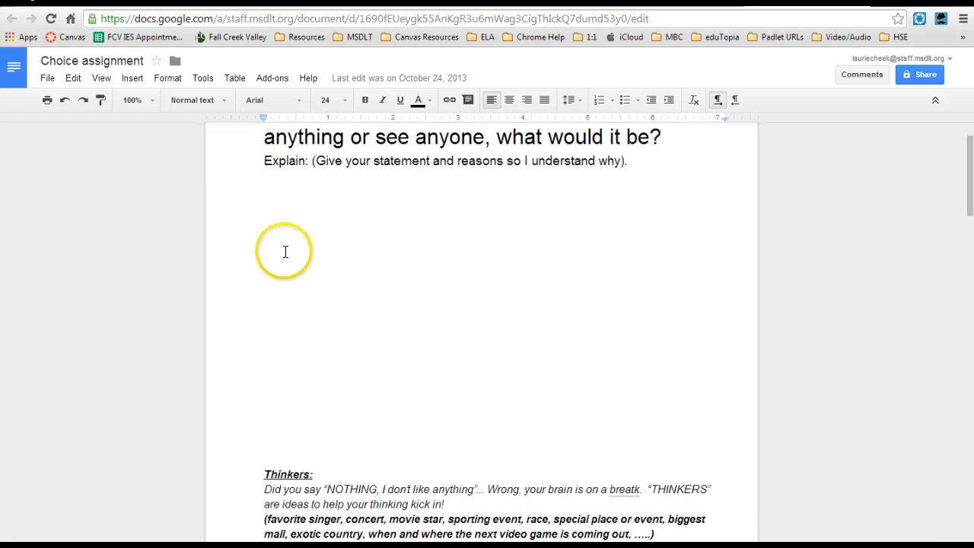
{"action": "scroll", "coordinate": [287, 252], "scroll_direction": "down", "scroll_amount": 5}
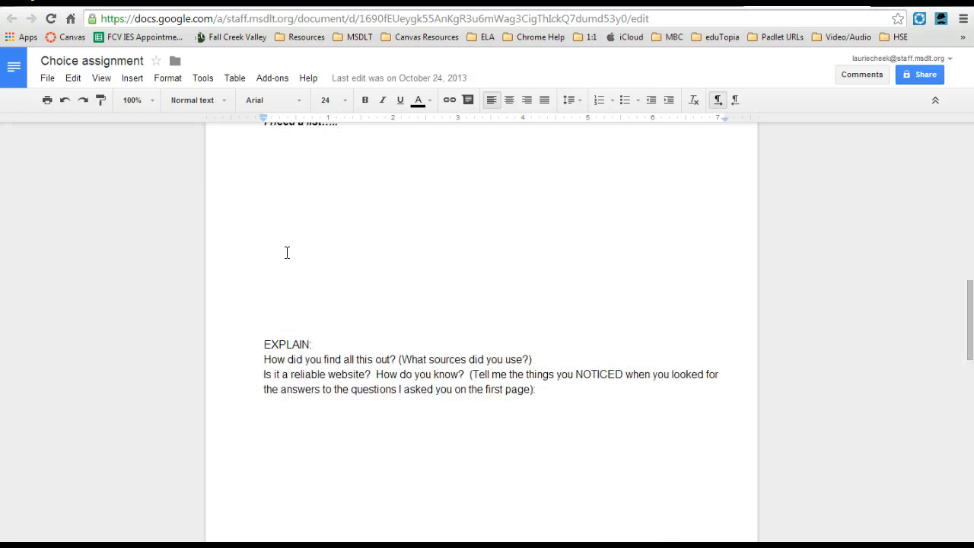
{"action": "scroll", "coordinate": [287, 252], "scroll_direction": "up", "scroll_amount": 6}
{"action": "scroll", "coordinate": [287, 253], "scroll_direction": "up", "scroll_amount": 2}
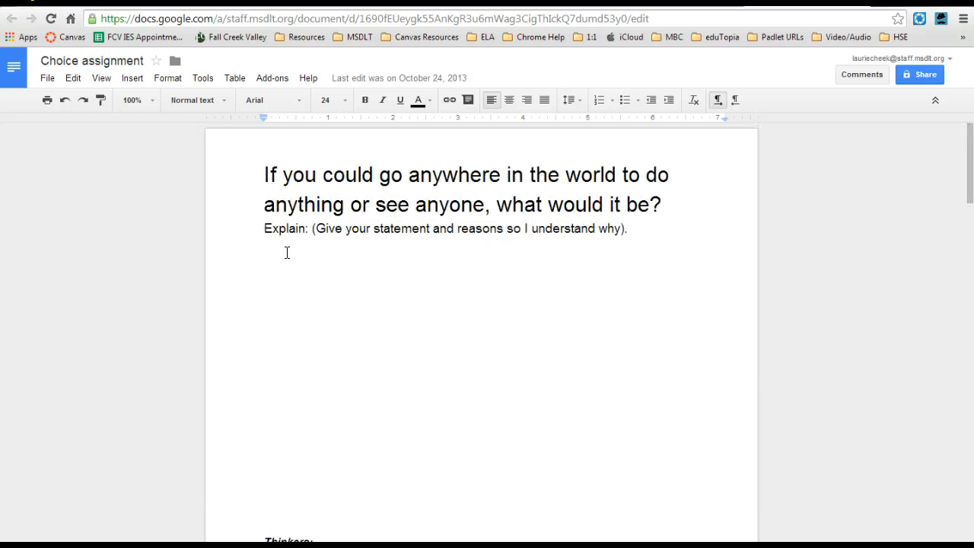
{"action": "left_click", "coordinate": [919, 76]}
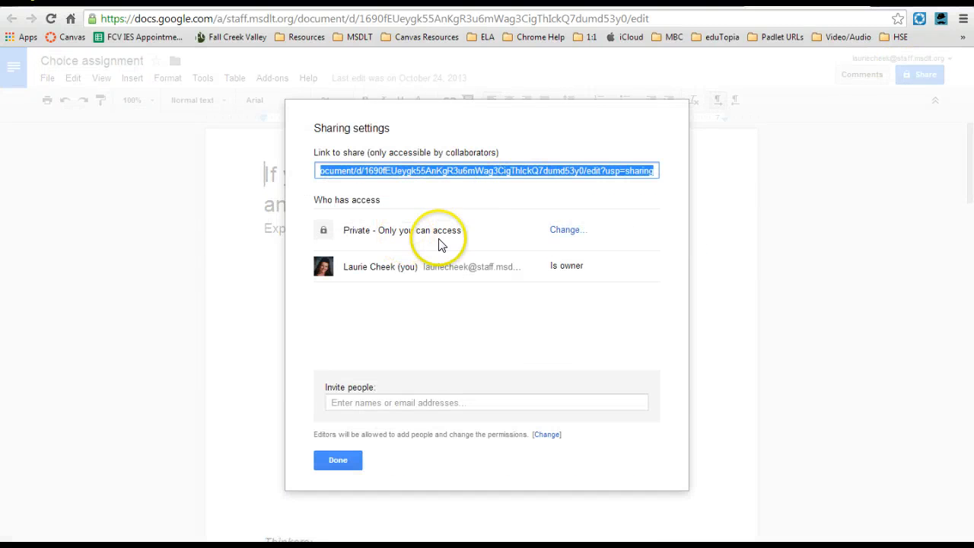
{"action": "left_click", "coordinate": [567, 230]}
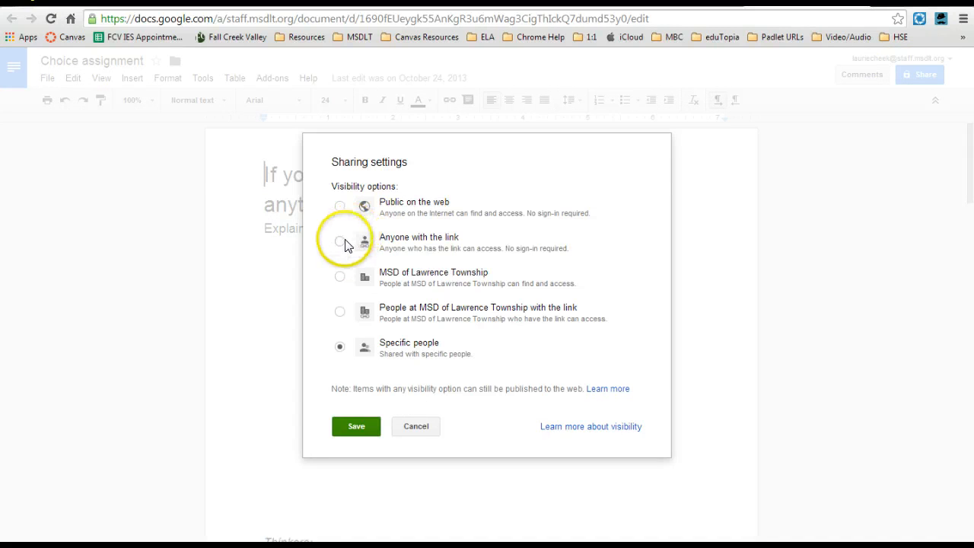
{"action": "left_click", "coordinate": [339, 241]}
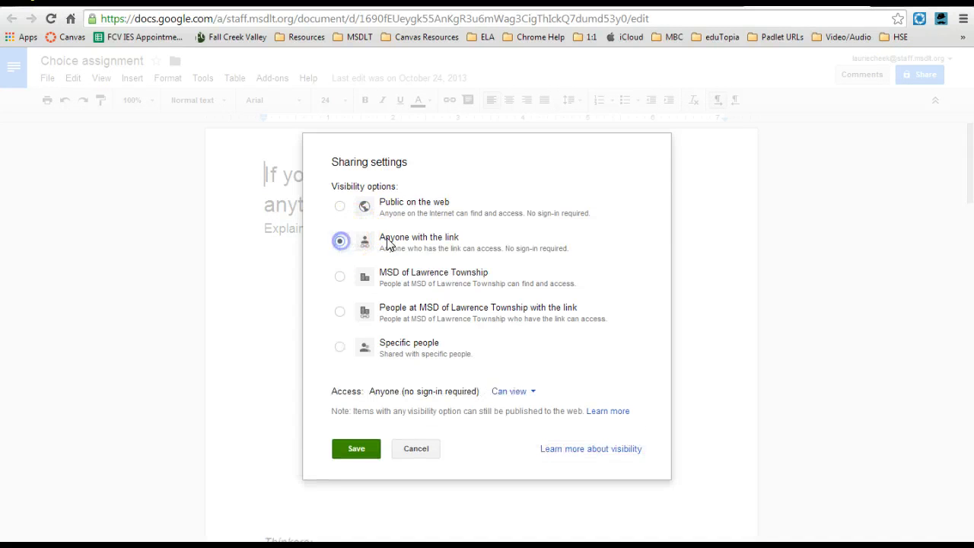
{"action": "left_click", "coordinate": [353, 450]}
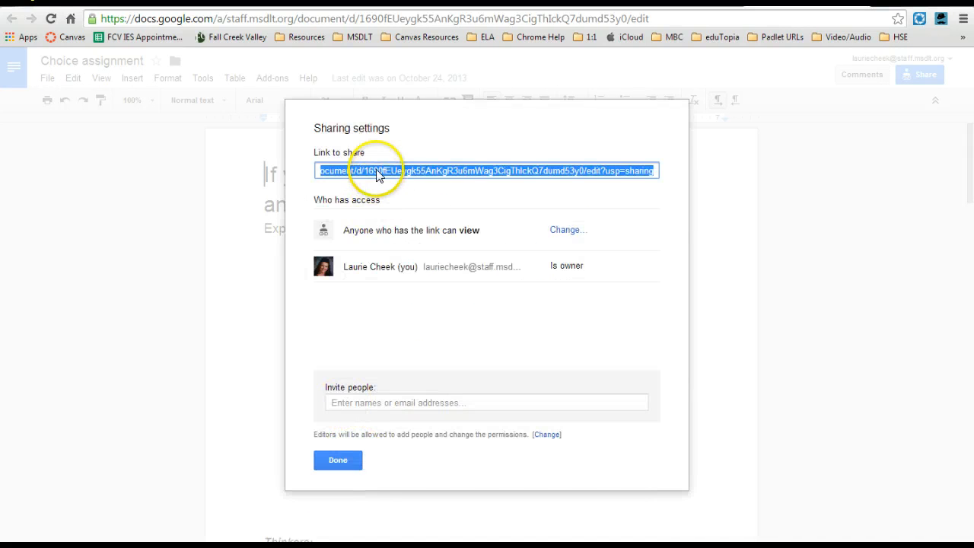
Copy the Choice assignment's share link and close its sharing settings
{"action": "right_click", "coordinate": [375, 170]}
{"action": "left_click", "coordinate": [433, 230]}
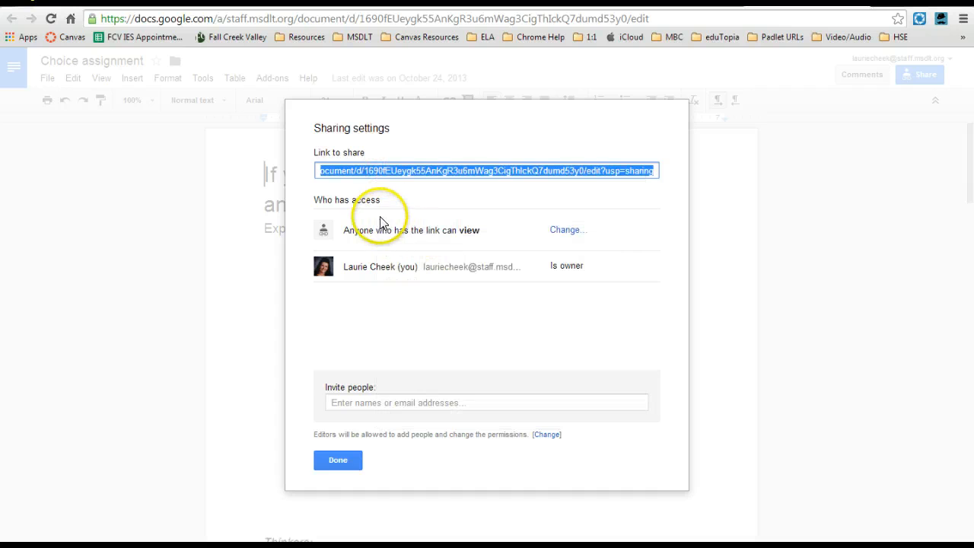
{"action": "left_click", "coordinate": [338, 462]}
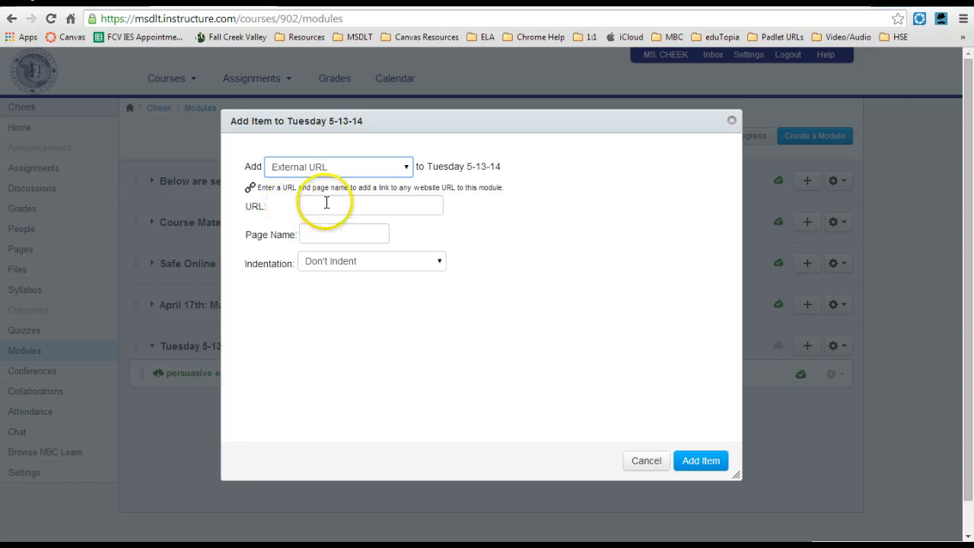
Back in Canvas, add the copied document link to the module with the page name "CHoice Assignment" and publish it
{"action": "right_click", "coordinate": [327, 203]}
{"action": "left_click", "coordinate": [367, 282]}
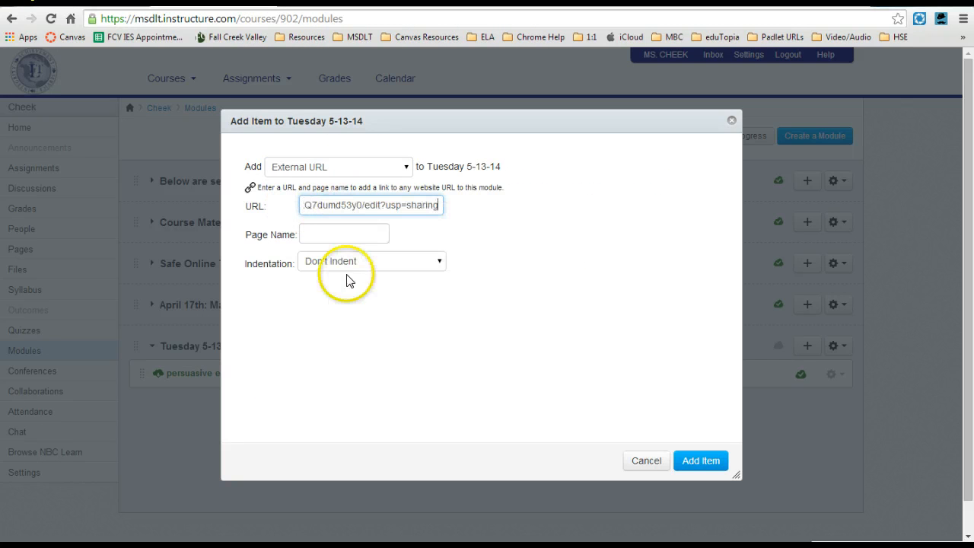
{"action": "left_click", "coordinate": [313, 233]}
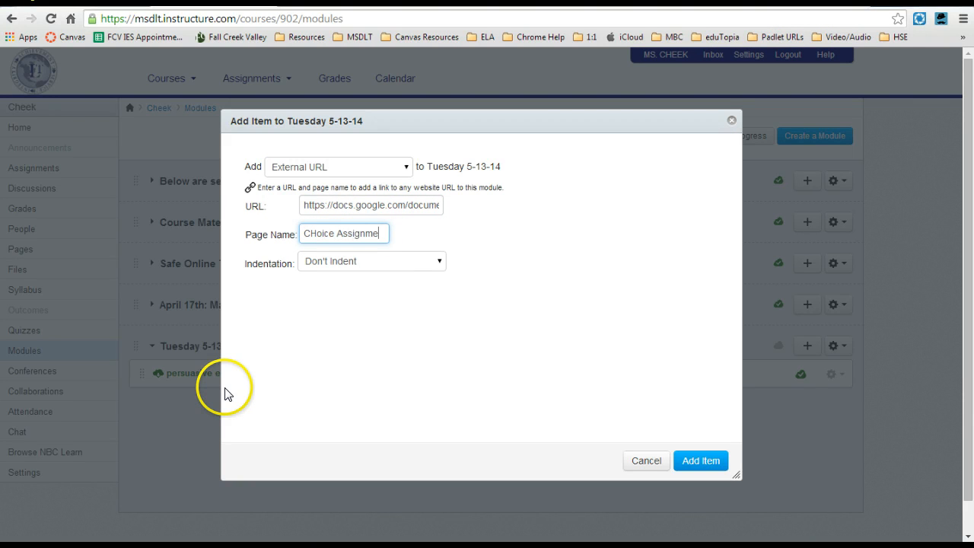
{"action": "left_click", "coordinate": [702, 460]}
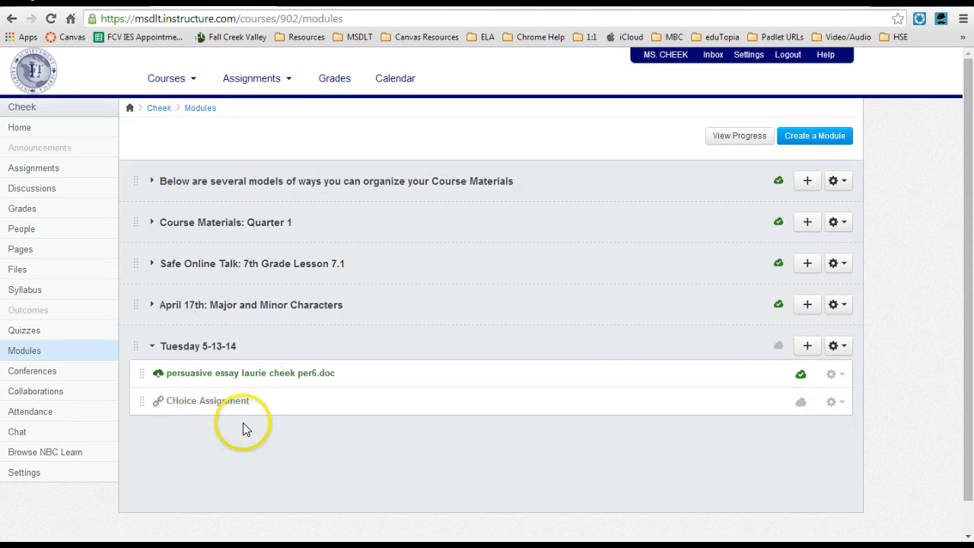
{"action": "left_click", "coordinate": [800, 402]}
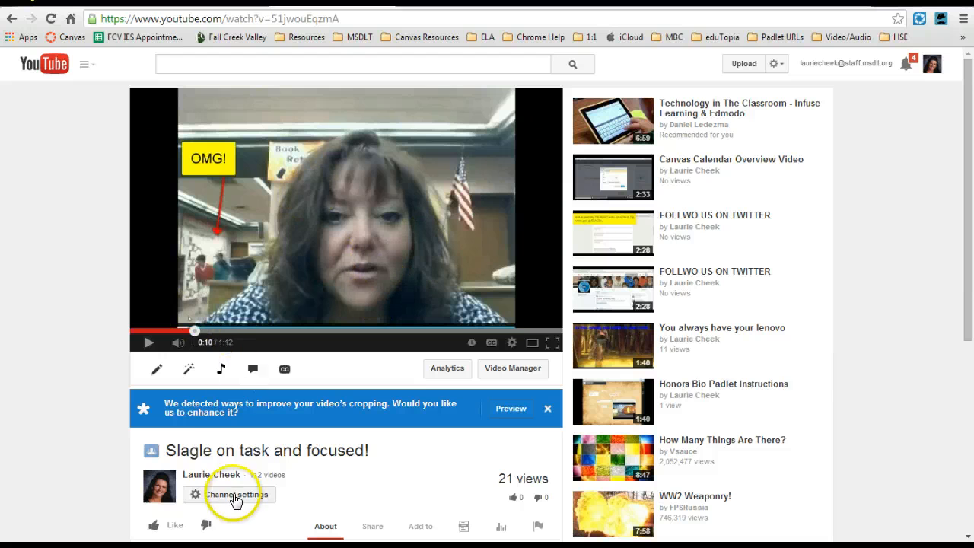
Copy the full web address of the on-task-and-focused video open on YouTube
{"action": "left_click", "coordinate": [206, 481]}
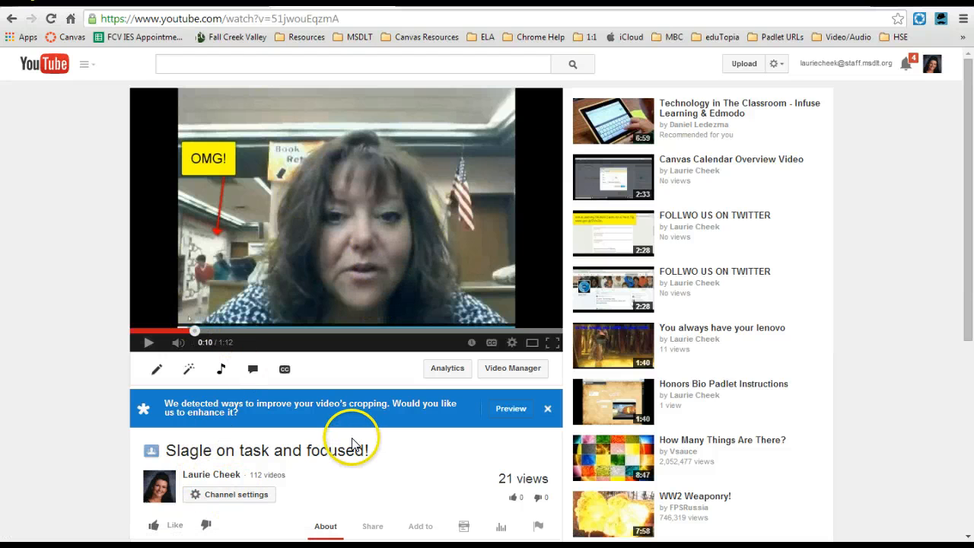
{"action": "double_click", "coordinate": [326, 18]}
{"action": "left_click", "coordinate": [348, 18]}
{"action": "left_click_drag", "start_coordinate": [348, 19], "coordinate": [83, 27]}
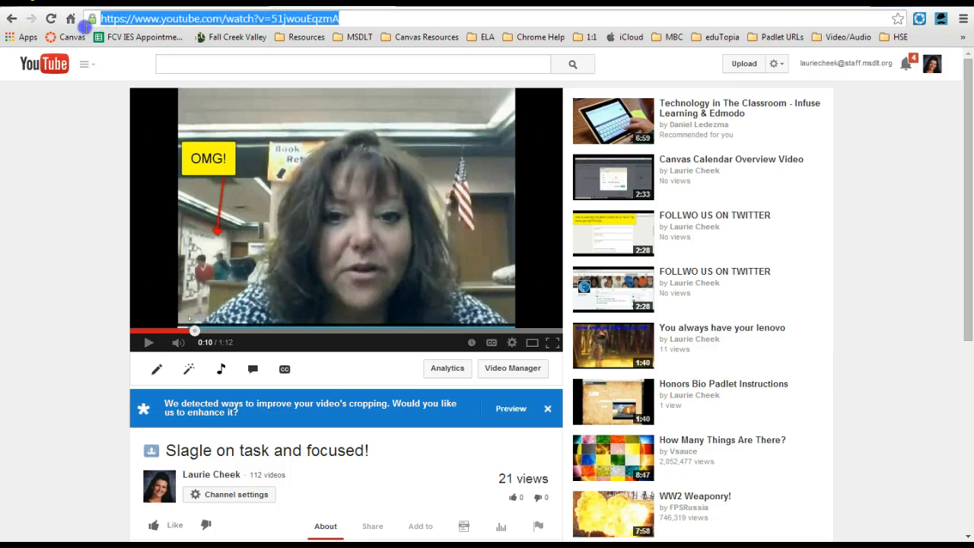
{"action": "right_click", "coordinate": [131, 18]}
{"action": "left_click", "coordinate": [156, 68]}
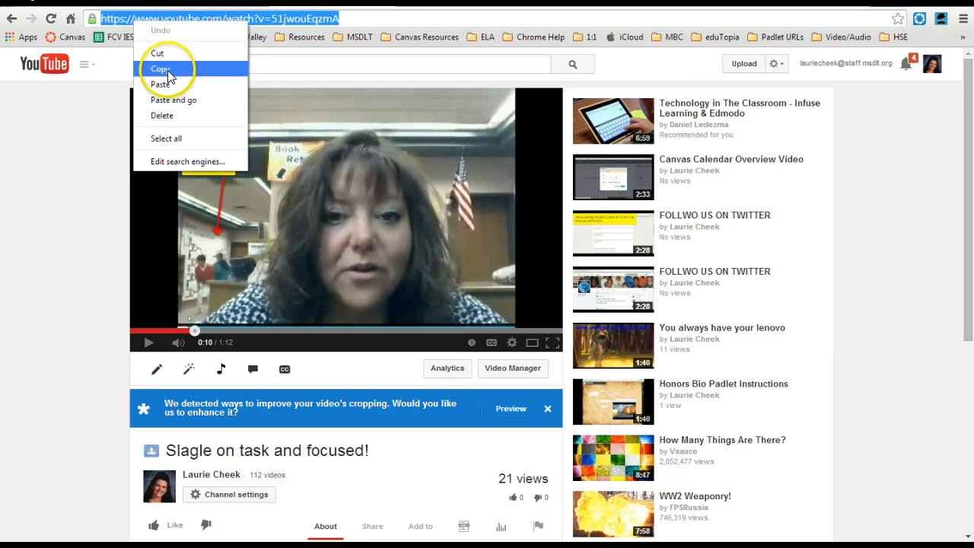
In Canvas, add the copied video address to Tuesday 5-13-14 as an External URL named "Video for Tuesday- Focus" and publish it
{"action": "left_click", "coordinate": [206, 3]}
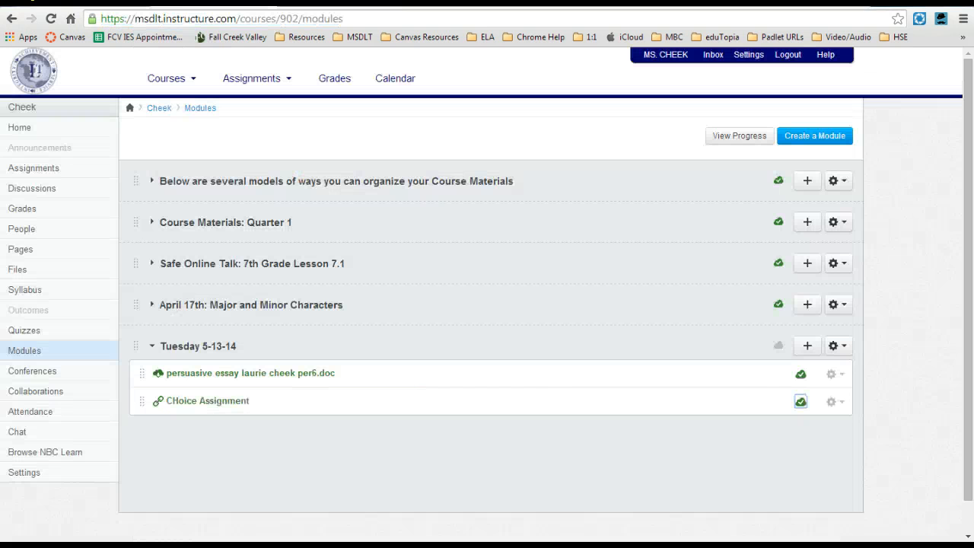
{"action": "left_click", "coordinate": [799, 345]}
{"action": "right_click", "coordinate": [336, 208]}
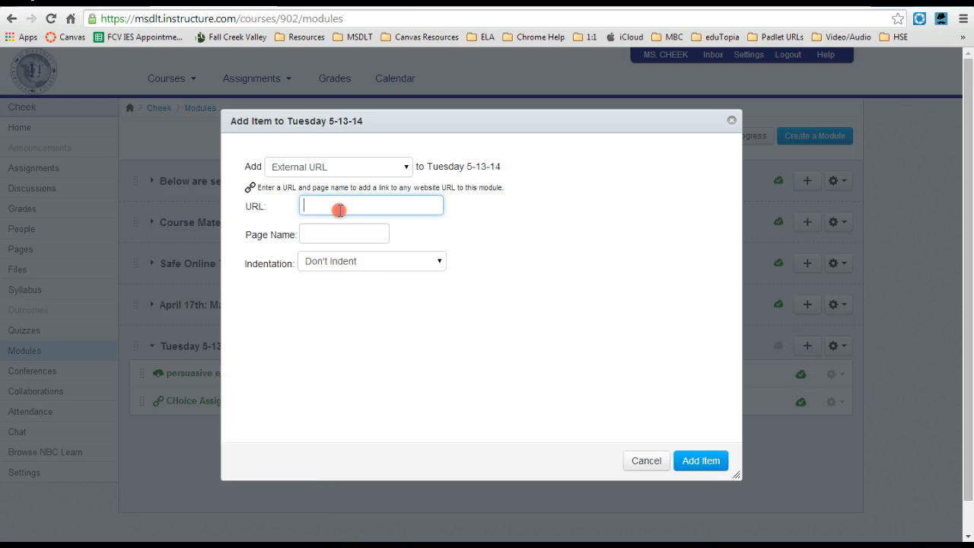
{"action": "left_click", "coordinate": [398, 290]}
{"action": "left_click", "coordinate": [322, 235]}
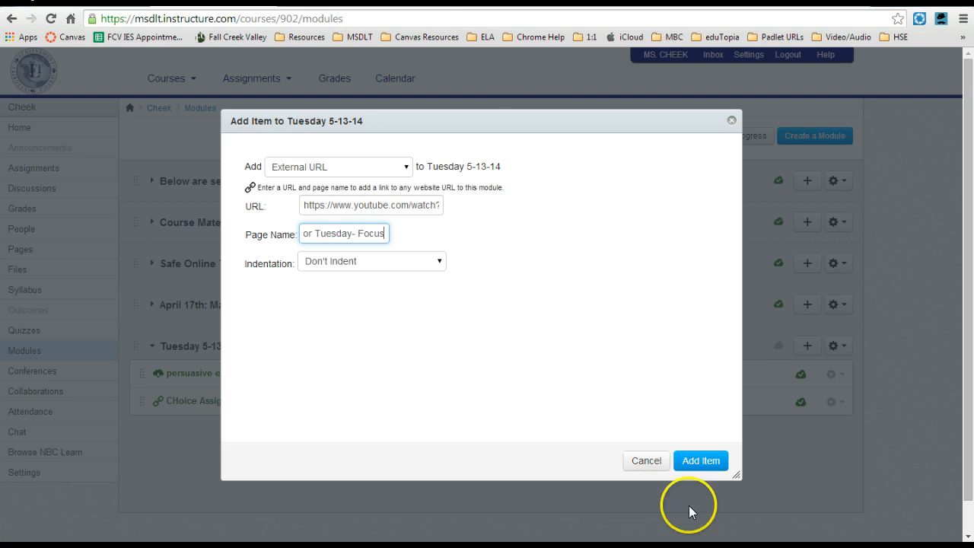
{"action": "left_click", "coordinate": [695, 461]}
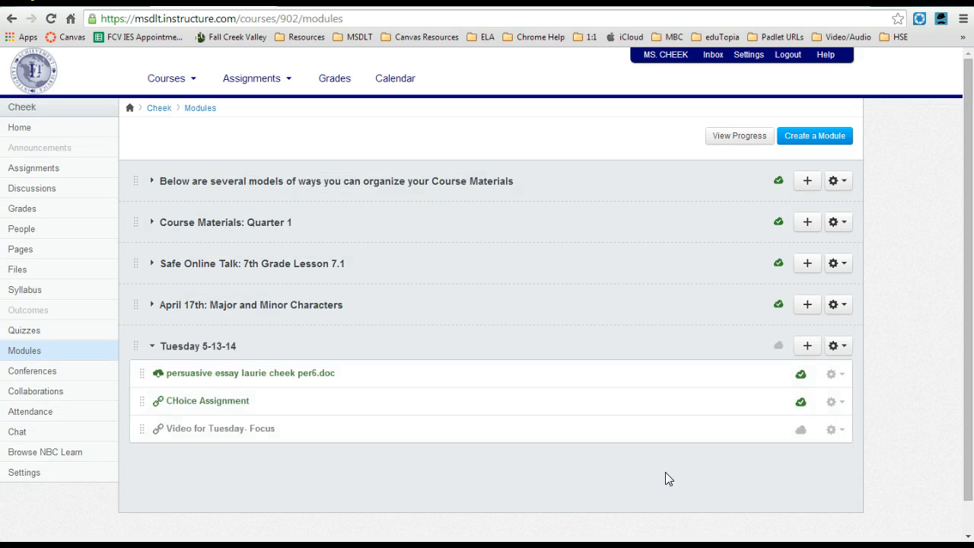
{"action": "left_click", "coordinate": [800, 429]}
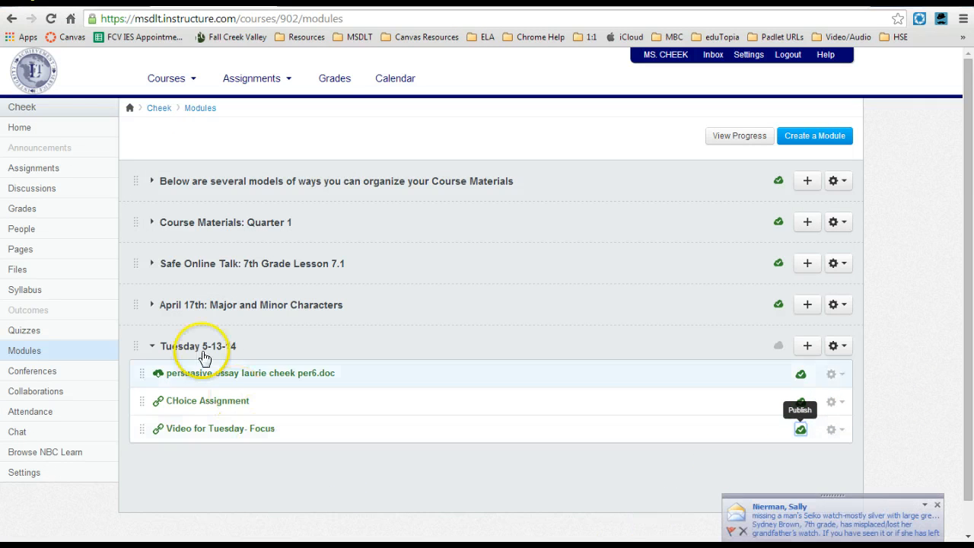
Go from the course home page to Daily Course Materials, then collapse and re-expand the Tuesday 5-13-14 module
{"action": "left_click", "coordinate": [9, 129]}
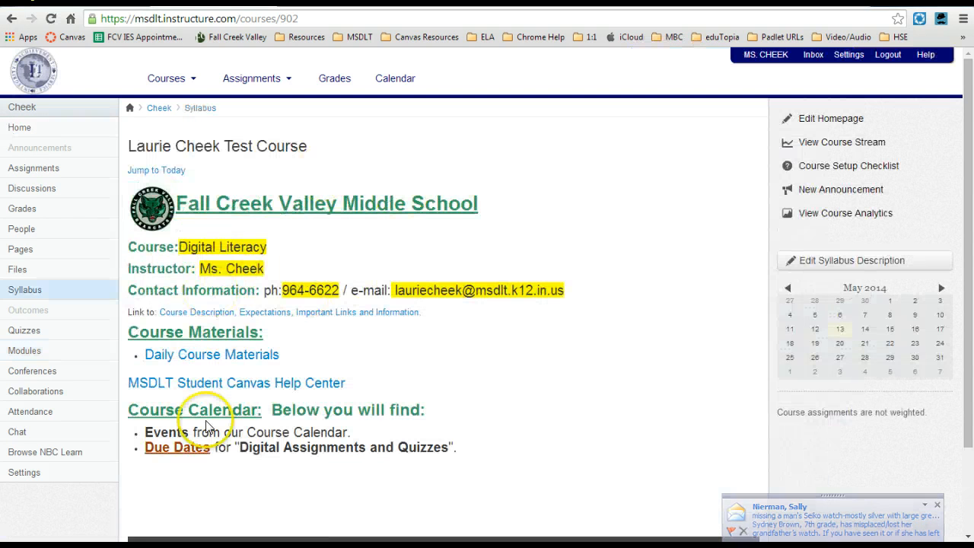
{"action": "left_click", "coordinate": [219, 356]}
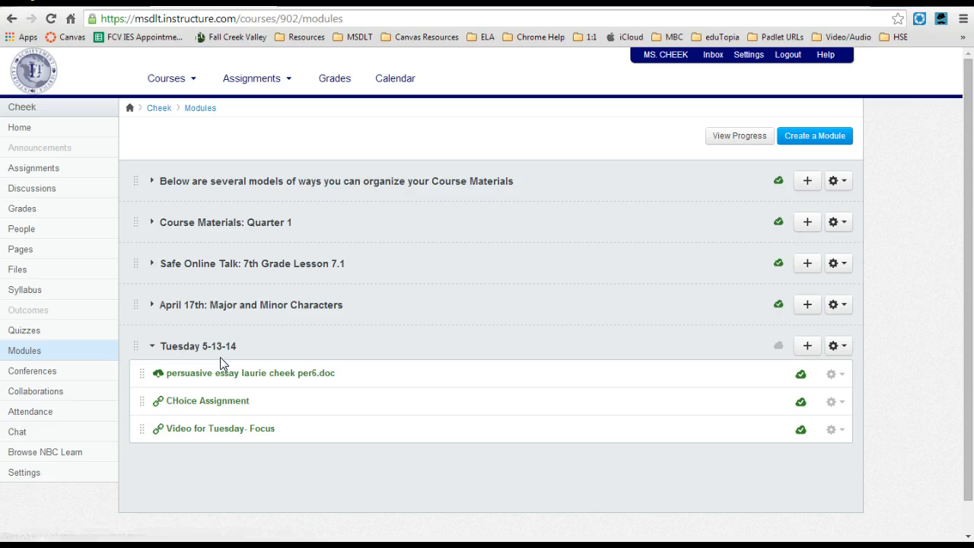
{"action": "left_click", "coordinate": [150, 347]}
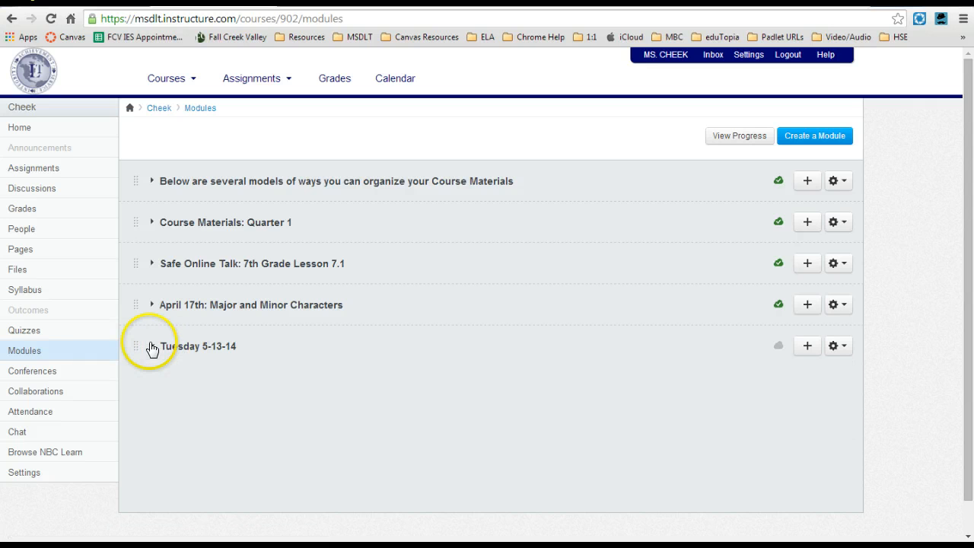
{"action": "left_click", "coordinate": [151, 347]}
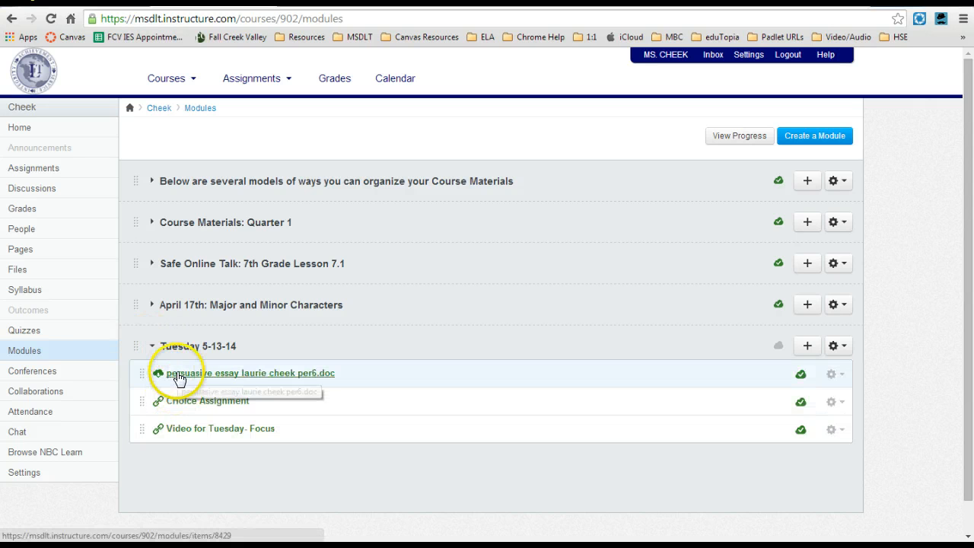
View the persuasive essay item in the Tuesday module and advance to the following item, CHoice Assignment
{"action": "left_click", "coordinate": [176, 375]}
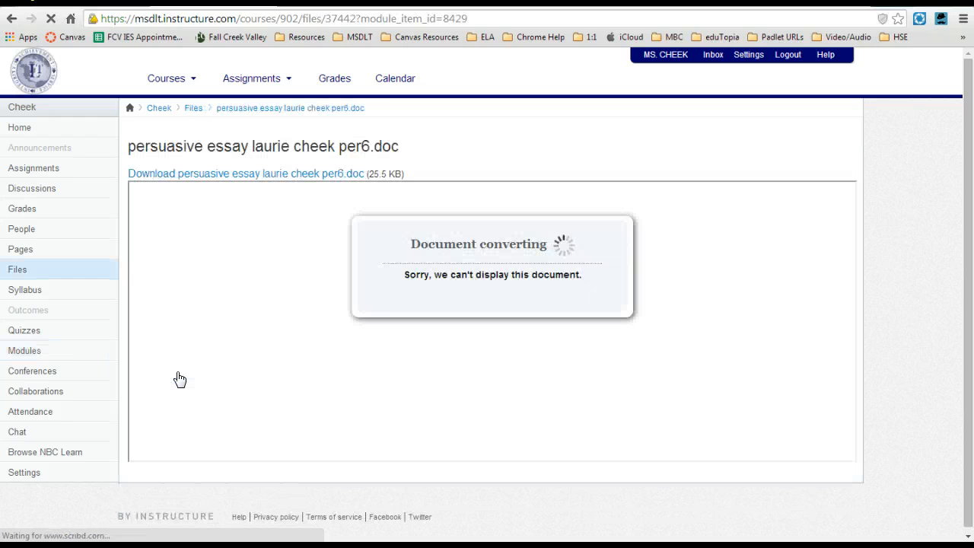
{"action": "scroll", "coordinate": [176, 379], "scroll_direction": "down", "scroll_amount": 1}
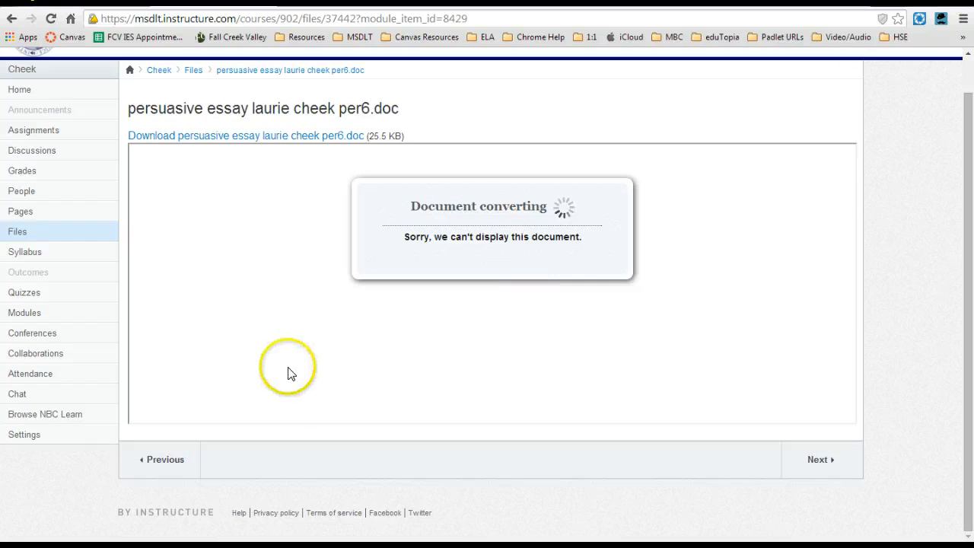
{"action": "left_click", "coordinate": [819, 462]}
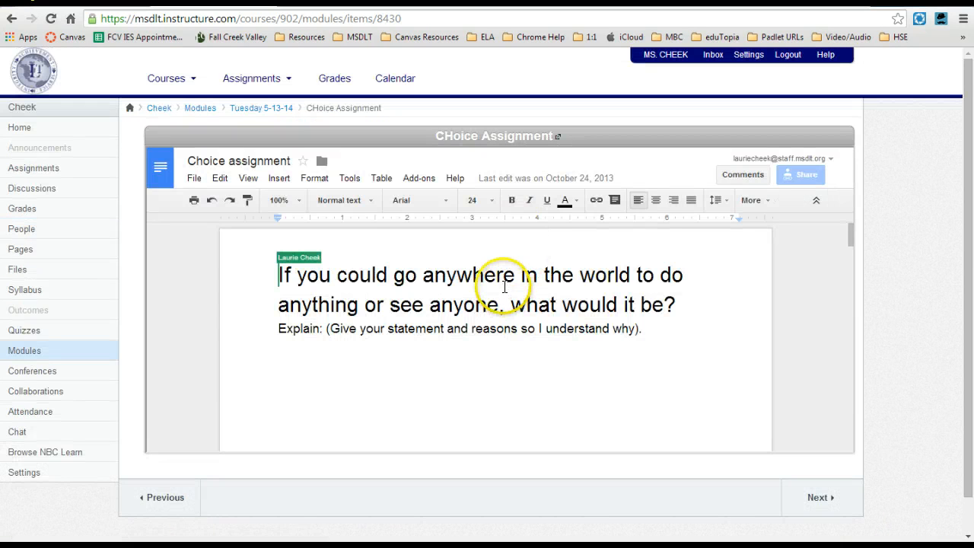
Look through the CHoice Assignment document, advance to Video for Tuesday- Focus, and briefly play and pause the embedded video
{"action": "scroll", "coordinate": [505, 288], "scroll_direction": "down", "scroll_amount": 8}
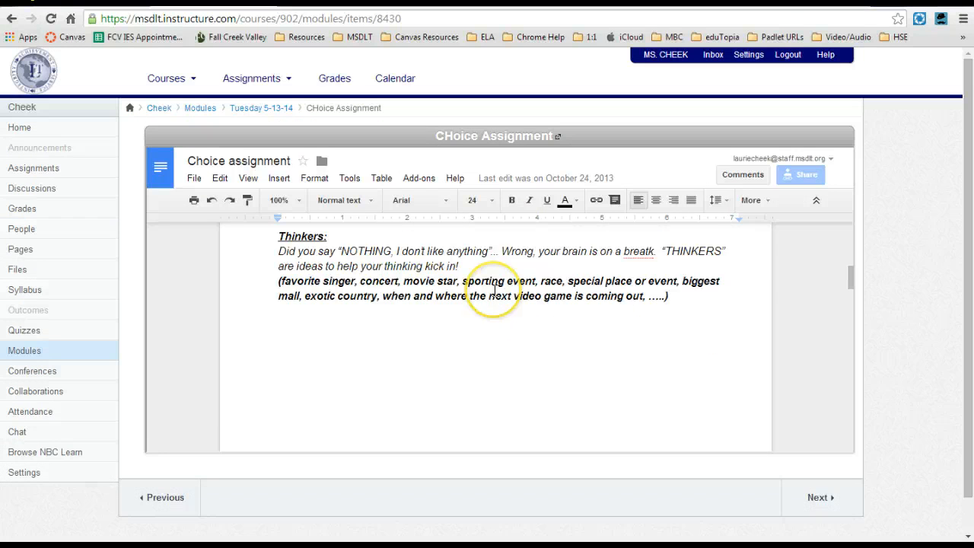
{"action": "scroll", "coordinate": [495, 287], "scroll_direction": "down", "scroll_amount": 3}
{"action": "scroll", "coordinate": [494, 289], "scroll_direction": "up", "scroll_amount": 10}
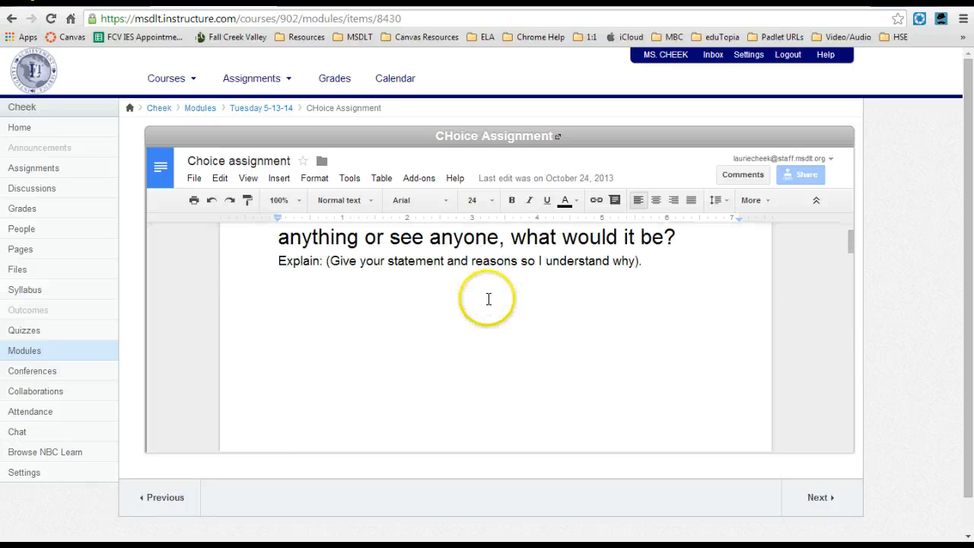
{"action": "left_click", "coordinate": [828, 495]}
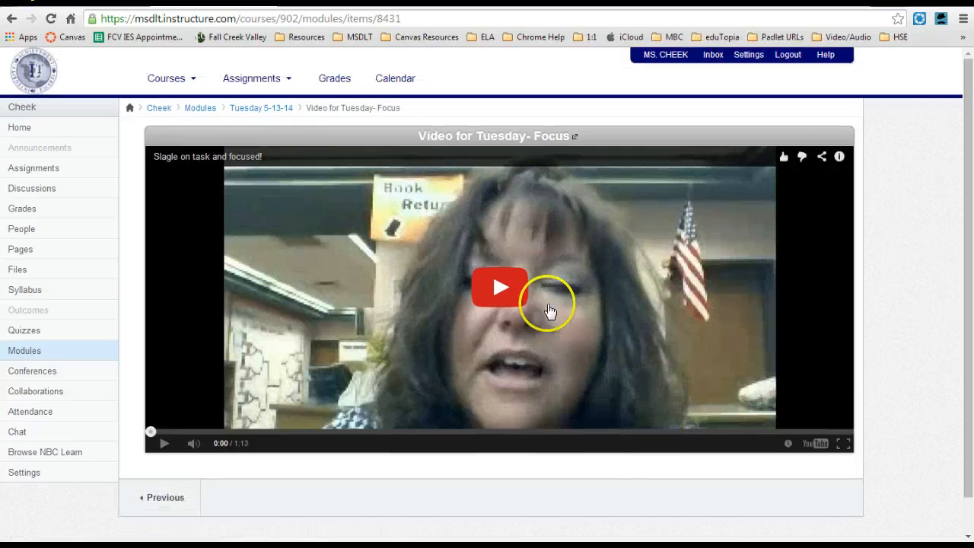
{"action": "left_click", "coordinate": [503, 289]}
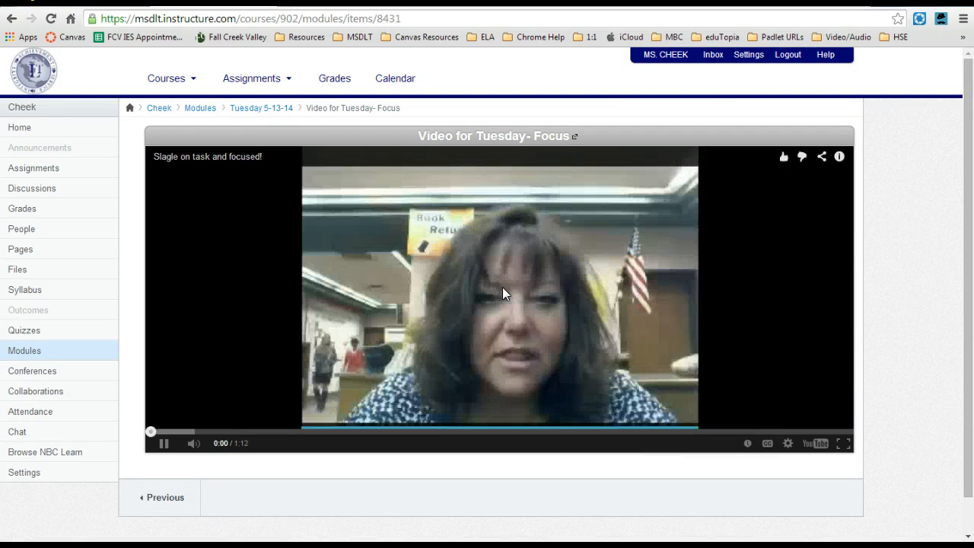
{"action": "left_click", "coordinate": [164, 444]}
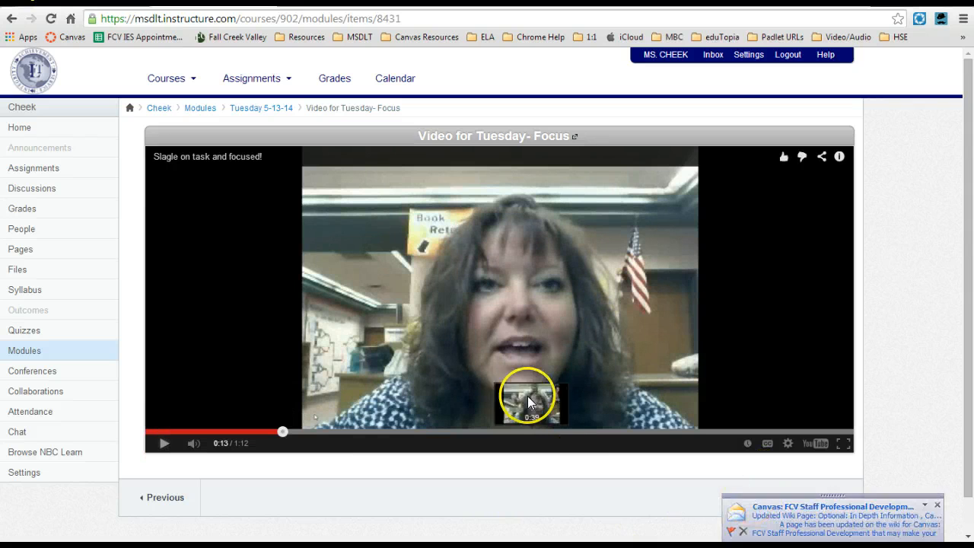
Return to the modules list, add the BrainPOP resource Brass Instruments to Tuesday 5-13-14 as an External Tool, and publish it
{"action": "left_click", "coordinate": [32, 352]}
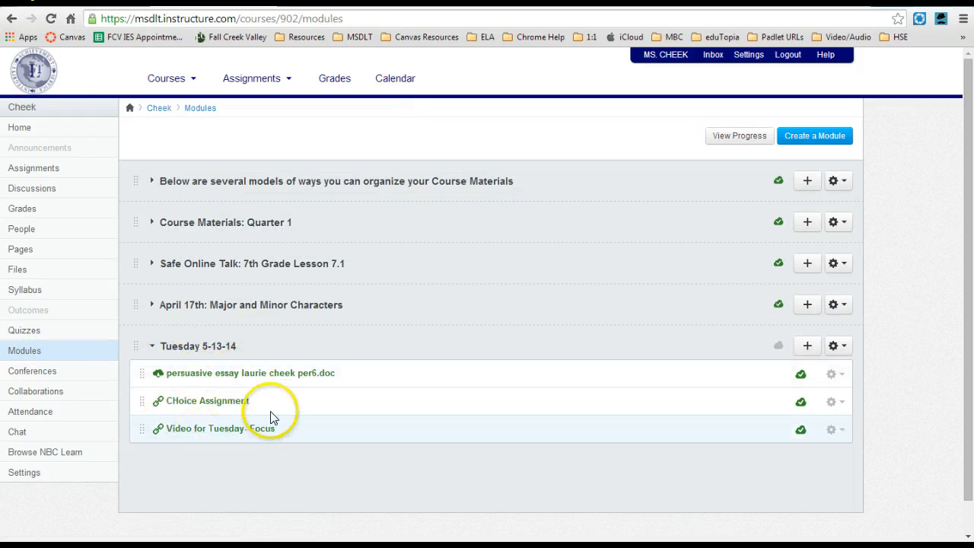
{"action": "left_click", "coordinate": [807, 347]}
{"action": "left_click", "coordinate": [404, 169]}
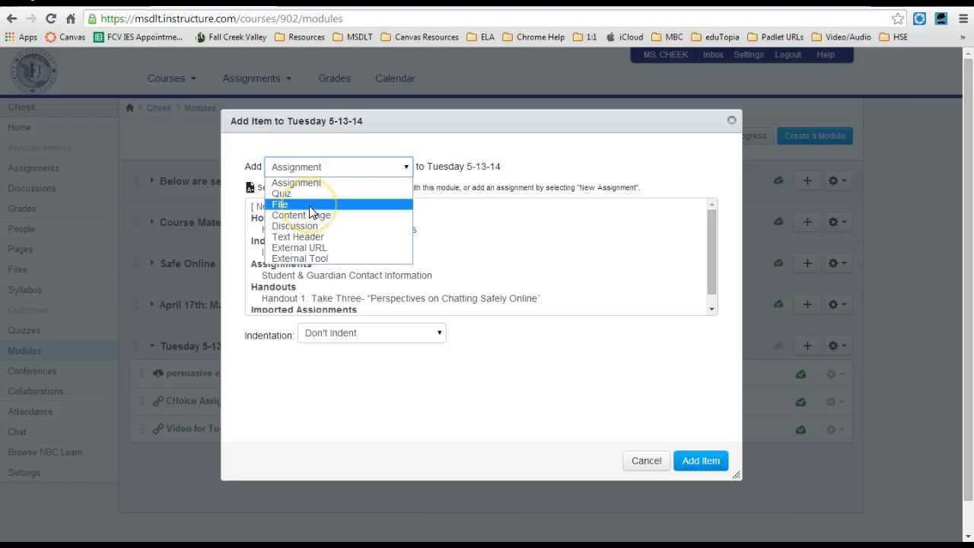
{"action": "left_click", "coordinate": [298, 258]}
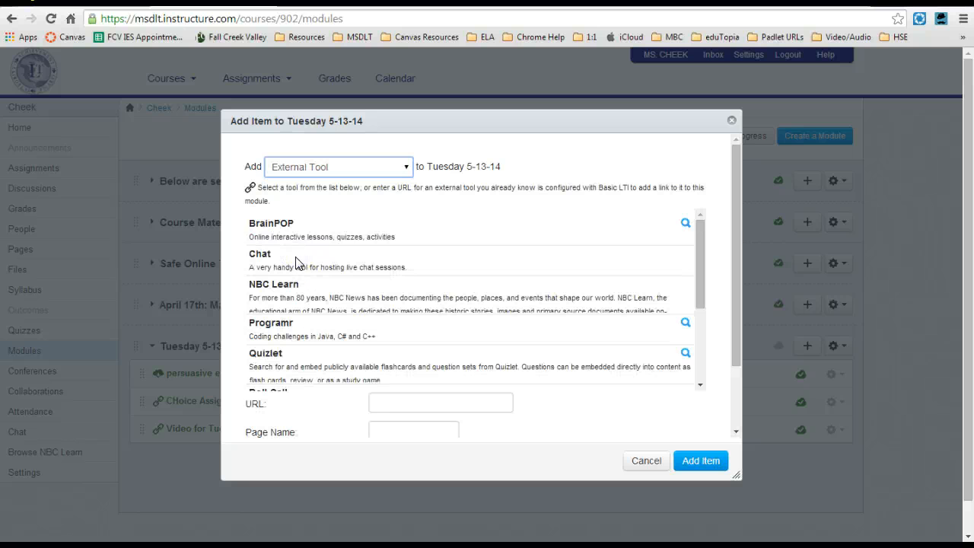
{"action": "left_click", "coordinate": [296, 238]}
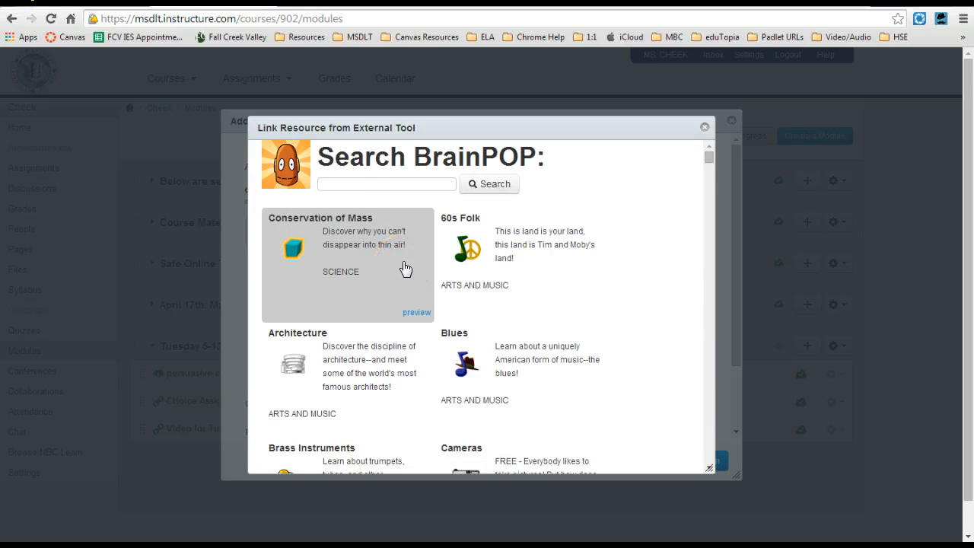
{"action": "scroll", "coordinate": [405, 269], "scroll_direction": "down", "scroll_amount": 1}
{"action": "scroll", "coordinate": [405, 268], "scroll_direction": "down", "scroll_amount": 1}
{"action": "left_click", "coordinate": [376, 350]}
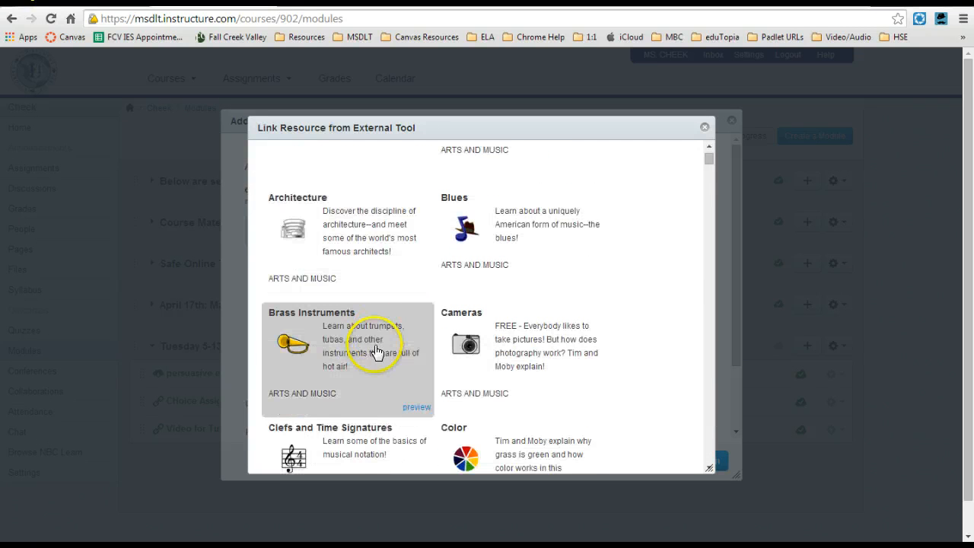
{"action": "left_click", "coordinate": [377, 350]}
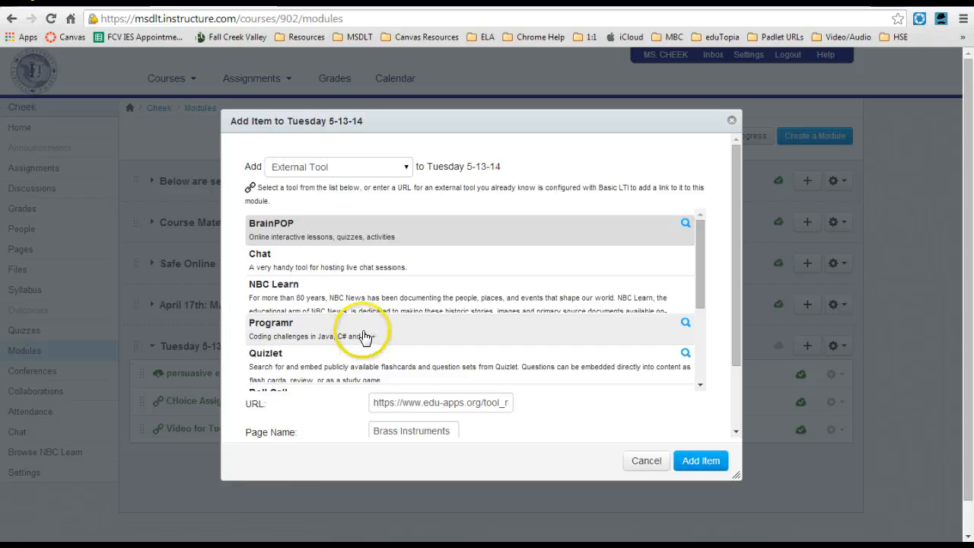
{"action": "left_click", "coordinate": [700, 462]}
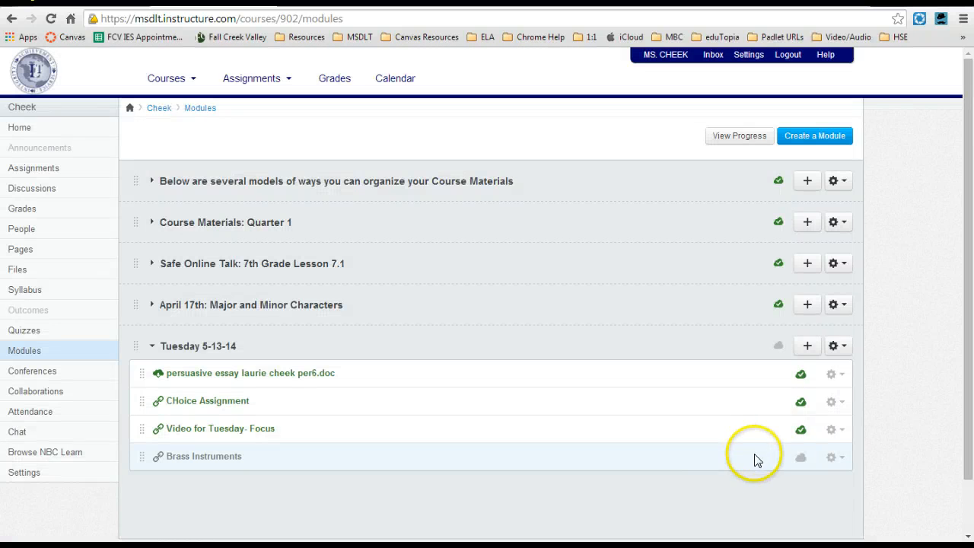
{"action": "left_click", "coordinate": [801, 461]}
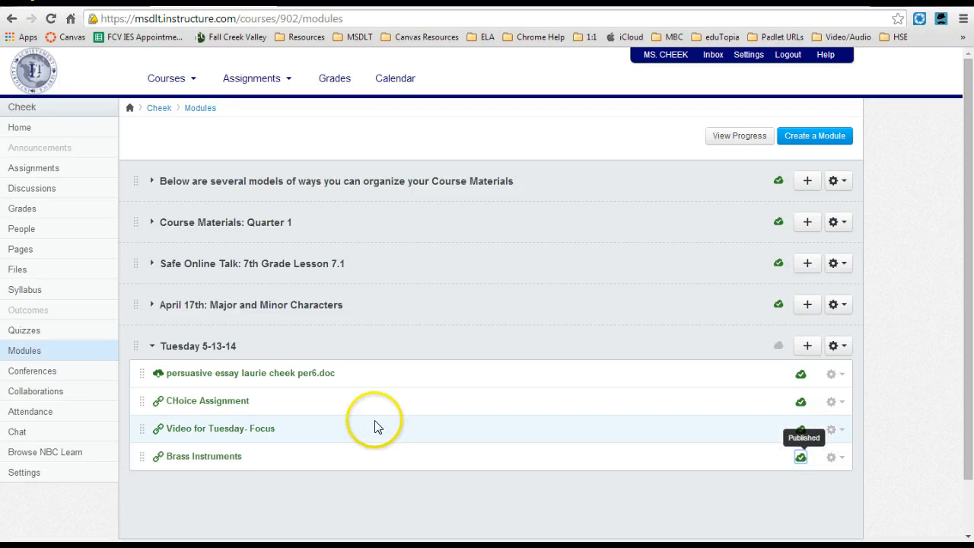
Open the Brass Instruments item, allow the browser to load the blocked unsafe script, and look over the embedded BrainPOP page
{"action": "left_click", "coordinate": [226, 457]}
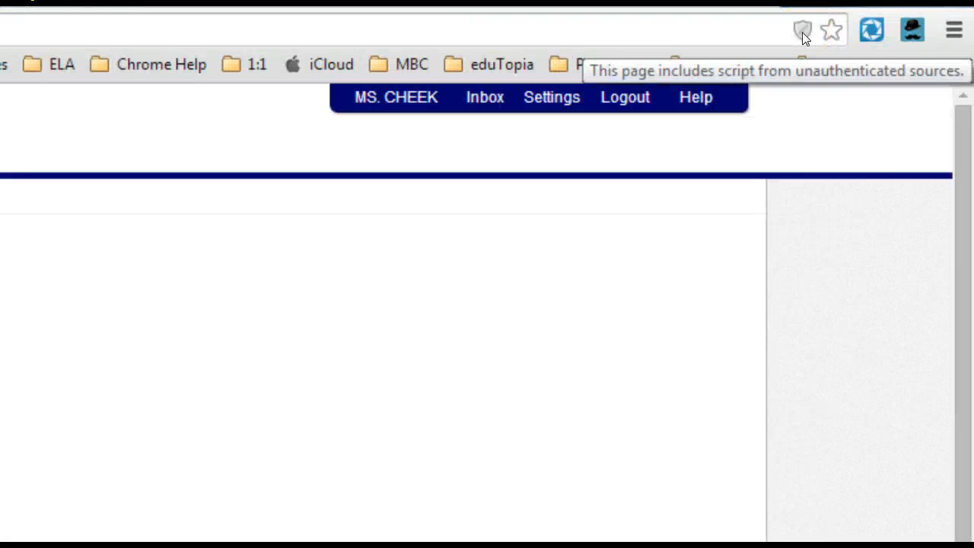
{"action": "left_click", "coordinate": [802, 31]}
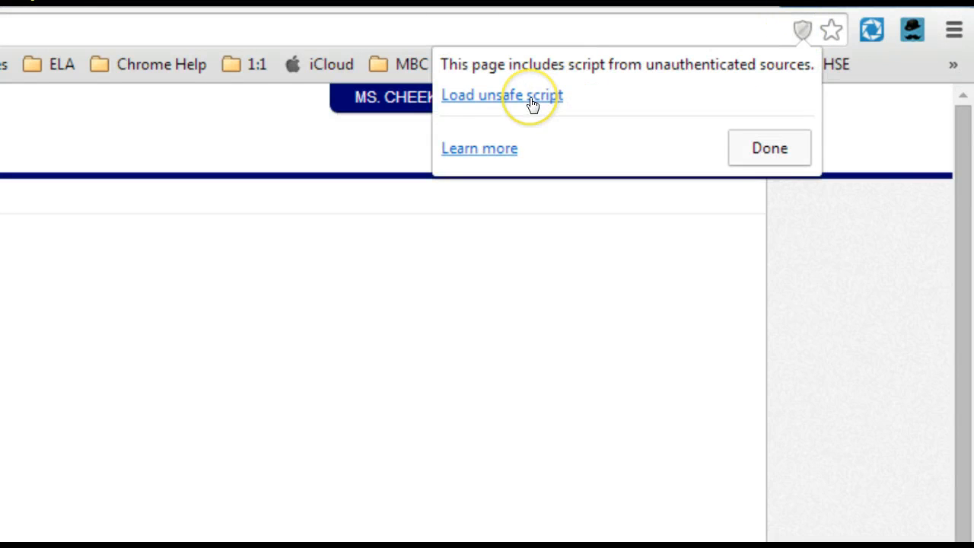
{"action": "left_click", "coordinate": [533, 98]}
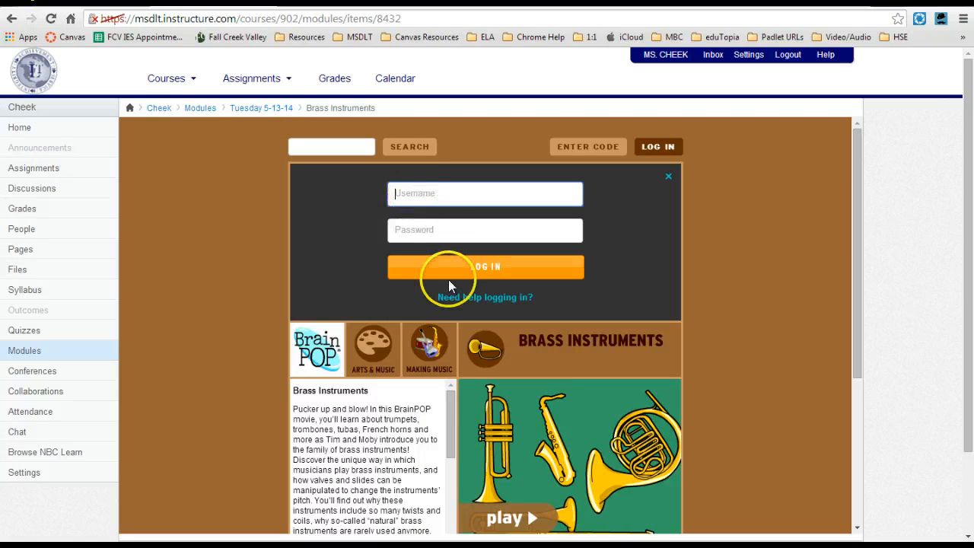
{"action": "scroll", "coordinate": [392, 316], "scroll_direction": "down", "scroll_amount": 1}
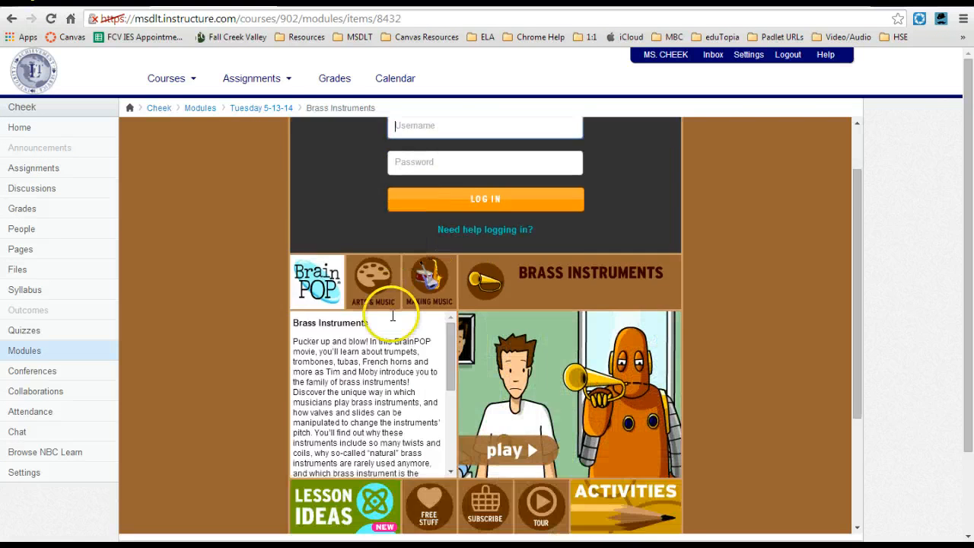
{"action": "scroll", "coordinate": [393, 316], "scroll_direction": "down", "scroll_amount": 5}
{"action": "scroll", "coordinate": [348, 413], "scroll_direction": "up", "scroll_amount": 3}
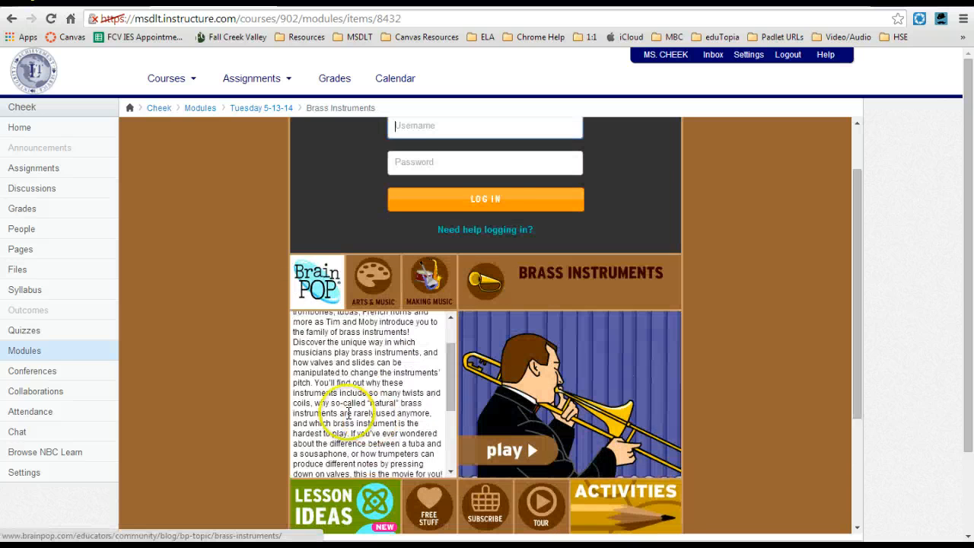
{"action": "scroll", "coordinate": [387, 322], "scroll_direction": "up", "scroll_amount": 3}
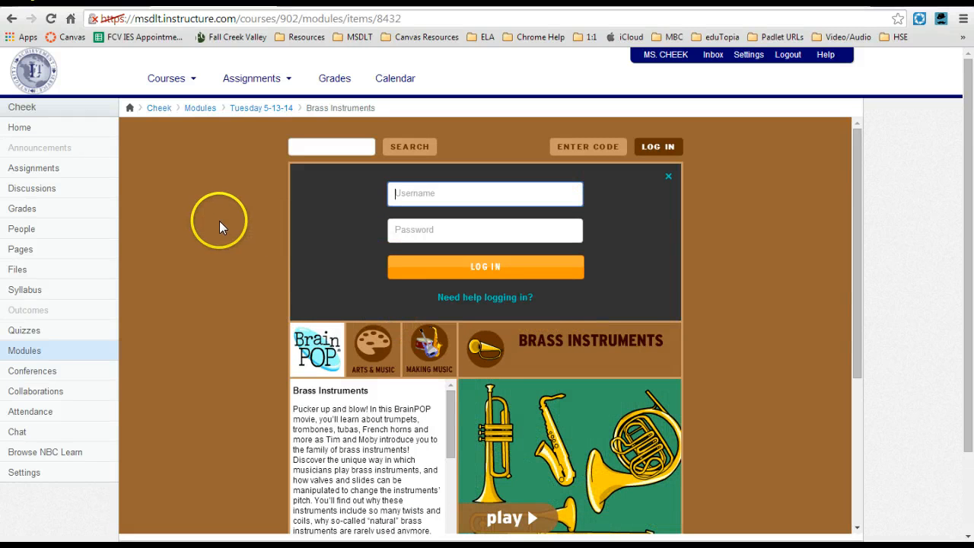
Return to the modules list, view the Tuesday 5-13-14 module settings for locking, prerequisites and requirements, and close them without changes
{"action": "left_click", "coordinate": [25, 352]}
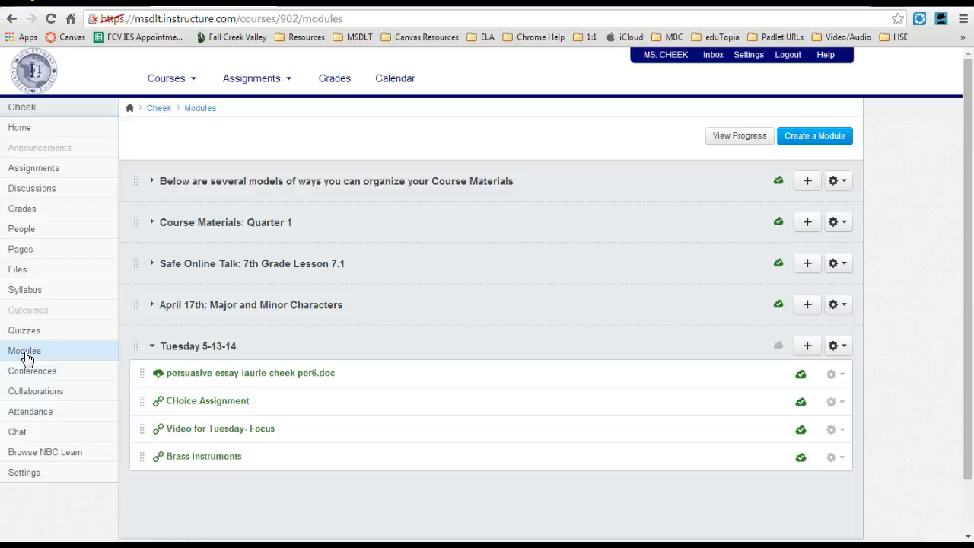
{"action": "left_click", "coordinate": [836, 347]}
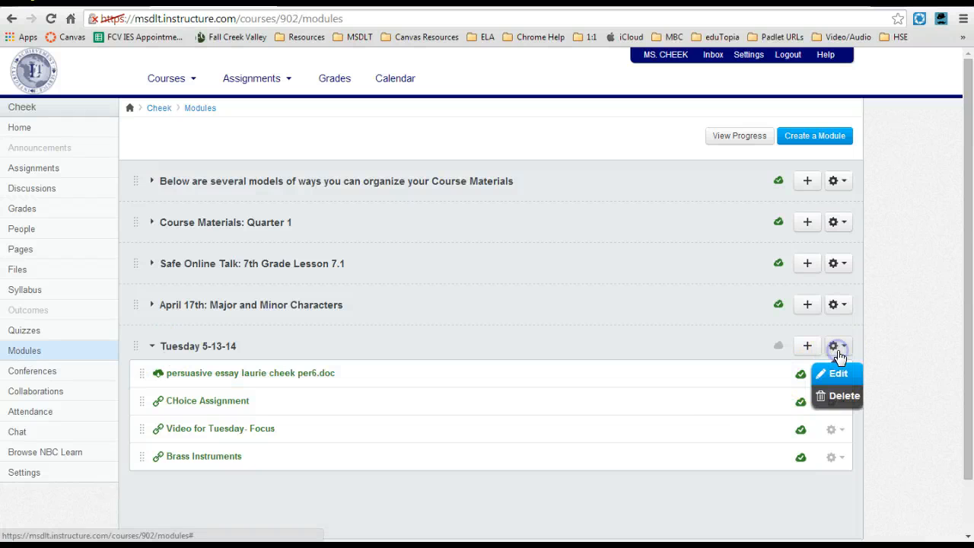
{"action": "left_click", "coordinate": [850, 378]}
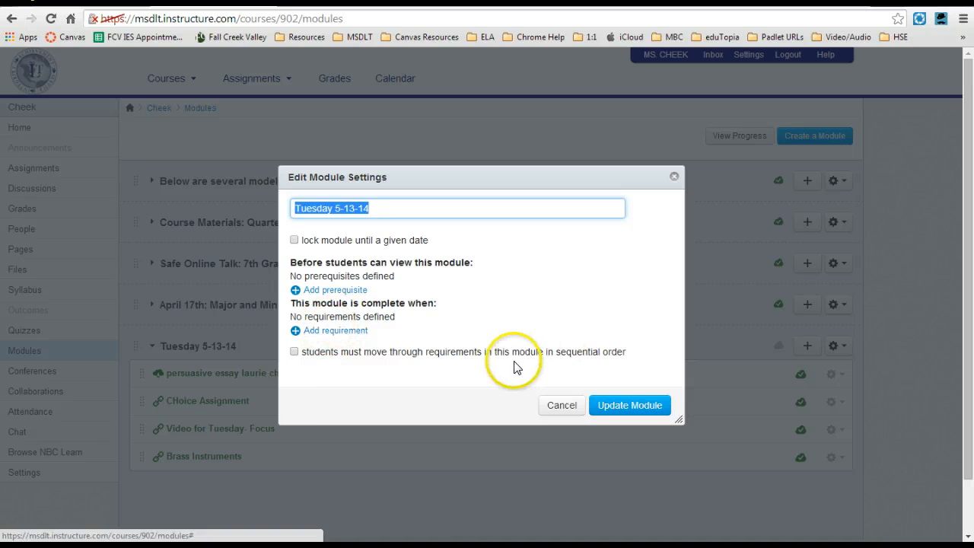
{"action": "left_click", "coordinate": [562, 405]}
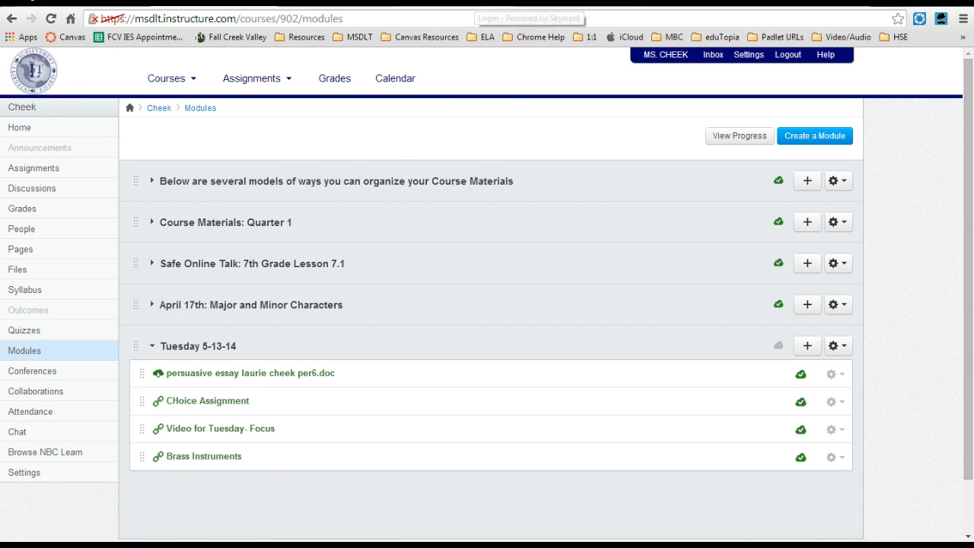
Switch to the Spring 2014 MSDLT Technology PD Plan in Google Docs and review the Middle School Expectations section
{"action": "left_click", "coordinate": [691, 4]}
{"action": "scroll", "coordinate": [432, 253], "scroll_direction": "down", "scroll_amount": 10}
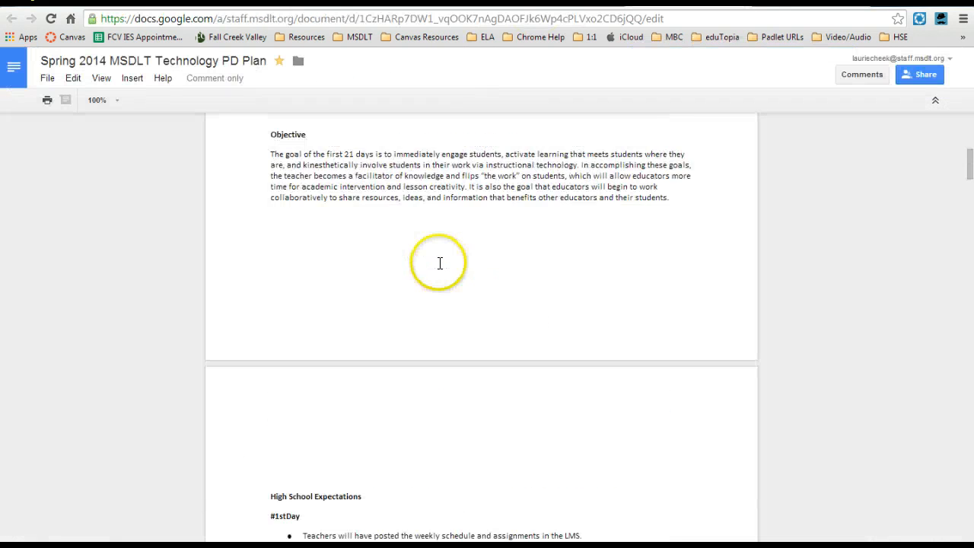
{"action": "scroll", "coordinate": [432, 266], "scroll_direction": "down", "scroll_amount": 3}
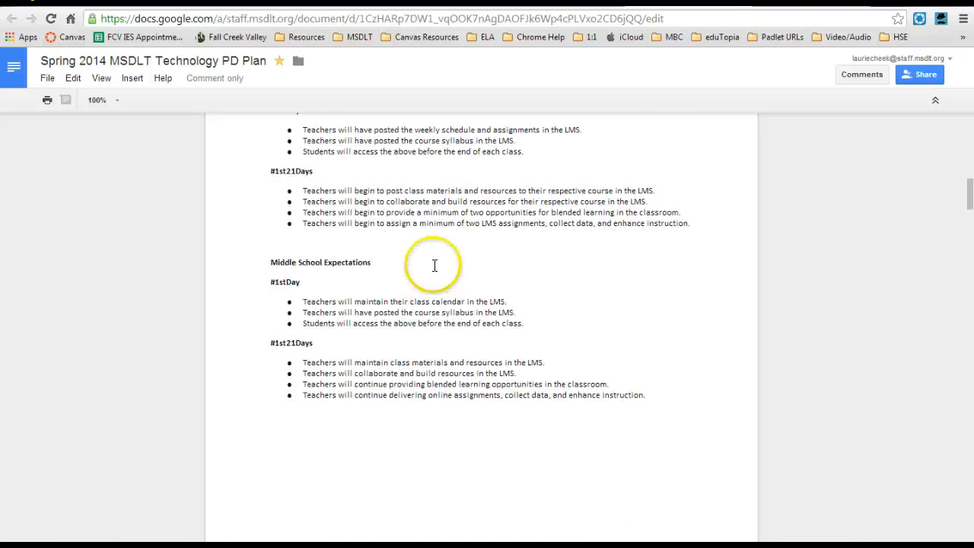
{"action": "scroll", "coordinate": [380, 274], "scroll_direction": "up", "scroll_amount": 1}
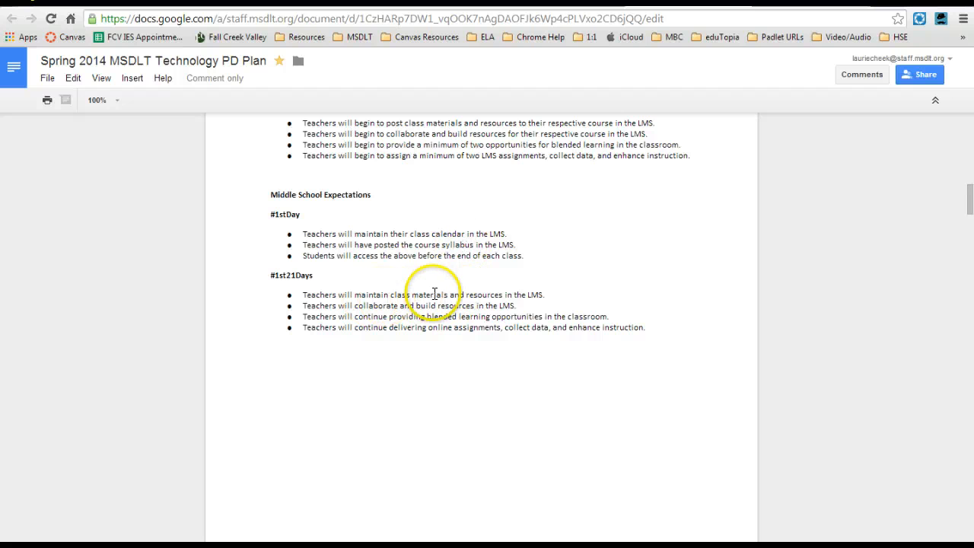
{"action": "scroll", "coordinate": [498, 300], "scroll_direction": "up", "scroll_amount": 3}
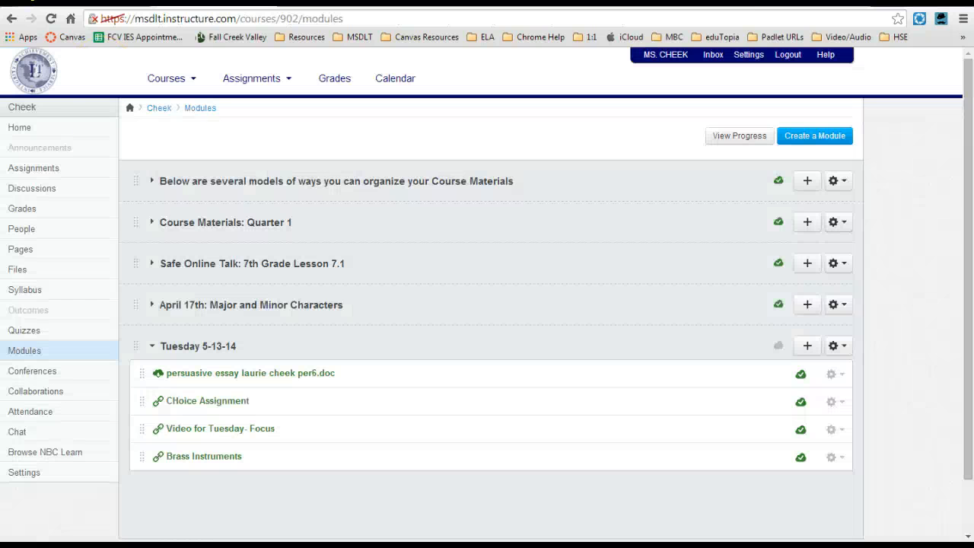
In Canvas, open the course home page and review its course materials links and the calendar of events and due dates
{"action": "left_click", "coordinate": [23, 128]}
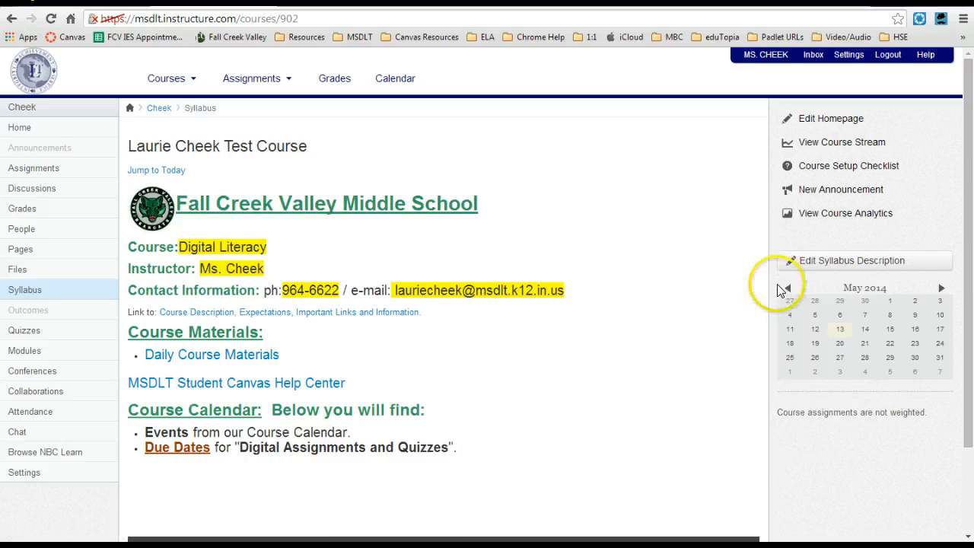
{"action": "scroll", "coordinate": [598, 391], "scroll_direction": "down", "scroll_amount": 2}
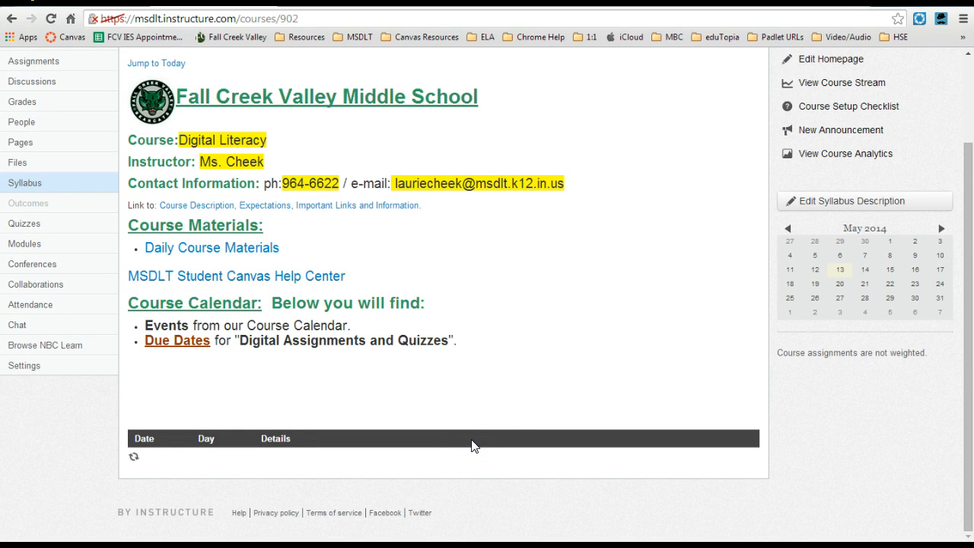
{"action": "scroll", "coordinate": [472, 446], "scroll_direction": "up", "scroll_amount": 2}
{"action": "scroll", "coordinate": [472, 446], "scroll_direction": "down", "scroll_amount": 2}
{"action": "scroll", "coordinate": [309, 282], "scroll_direction": "down", "scroll_amount": 6}
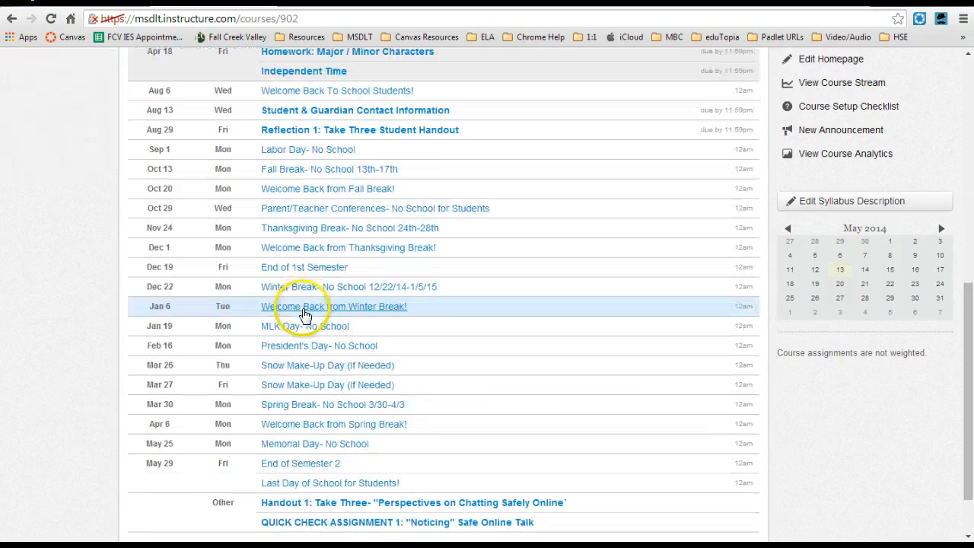
{"action": "scroll", "coordinate": [302, 315], "scroll_direction": "up", "scroll_amount": 6}
{"action": "scroll", "coordinate": [303, 314], "scroll_direction": "down", "scroll_amount": 5}
{"action": "scroll", "coordinate": [302, 312], "scroll_direction": "up", "scroll_amount": 5}
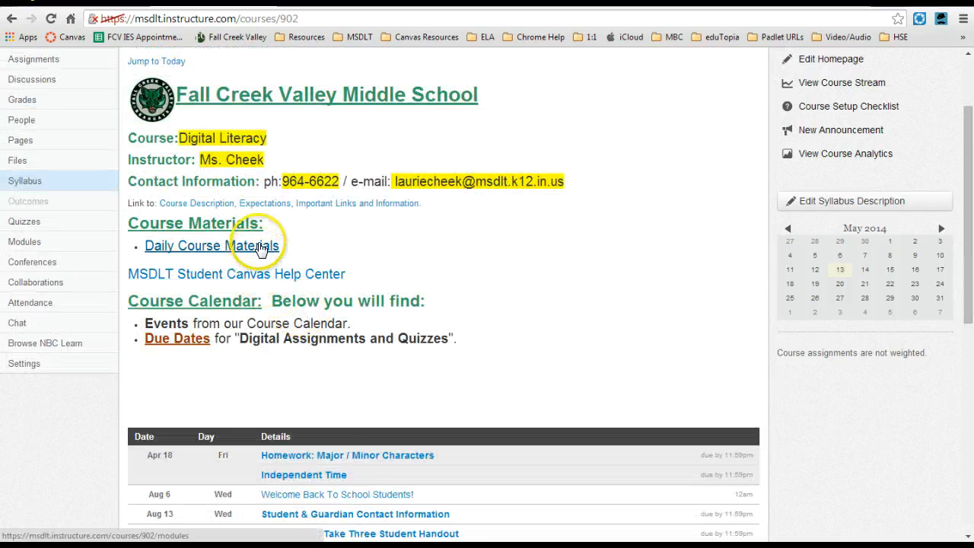
{"action": "scroll", "coordinate": [355, 482], "scroll_direction": "down", "scroll_amount": 5}
{"action": "scroll", "coordinate": [355, 483], "scroll_direction": "up", "scroll_amount": 6}
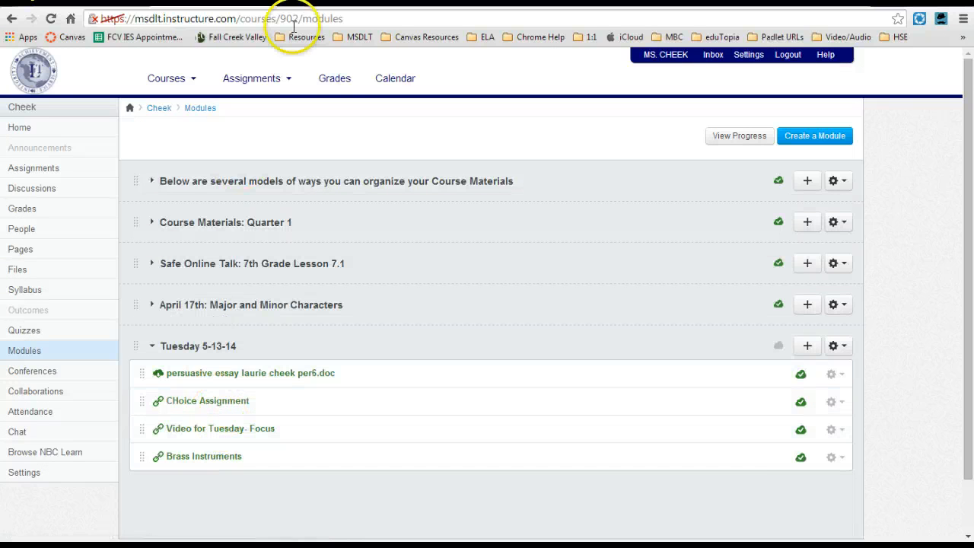
Reopen the Spring 2014 MSDLT Technology PD Plan in Google Docs and go to the Middle School Expectations #1stDay and #1st21Days lists
{"action": "left_click", "coordinate": [673, 4]}
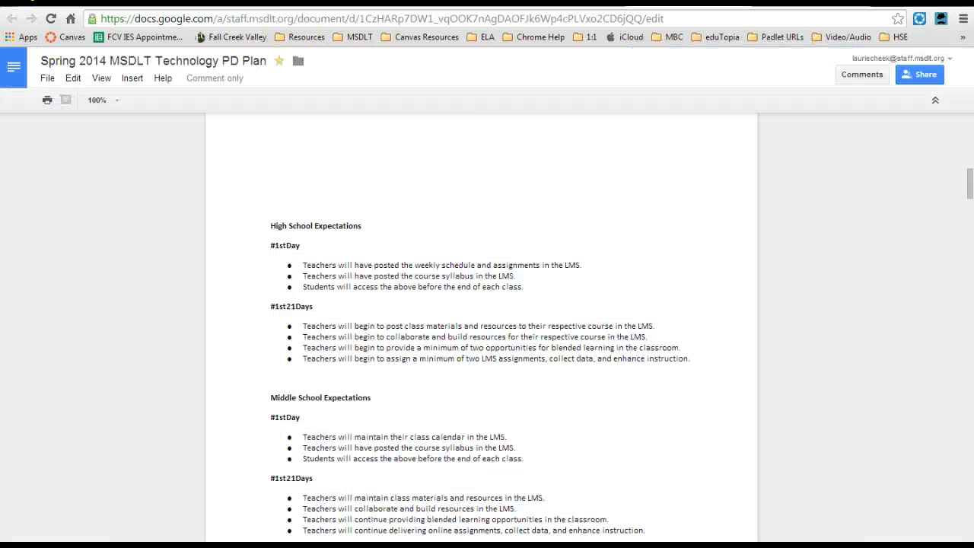
{"action": "scroll", "coordinate": [358, 289], "scroll_direction": "down", "scroll_amount": 3}
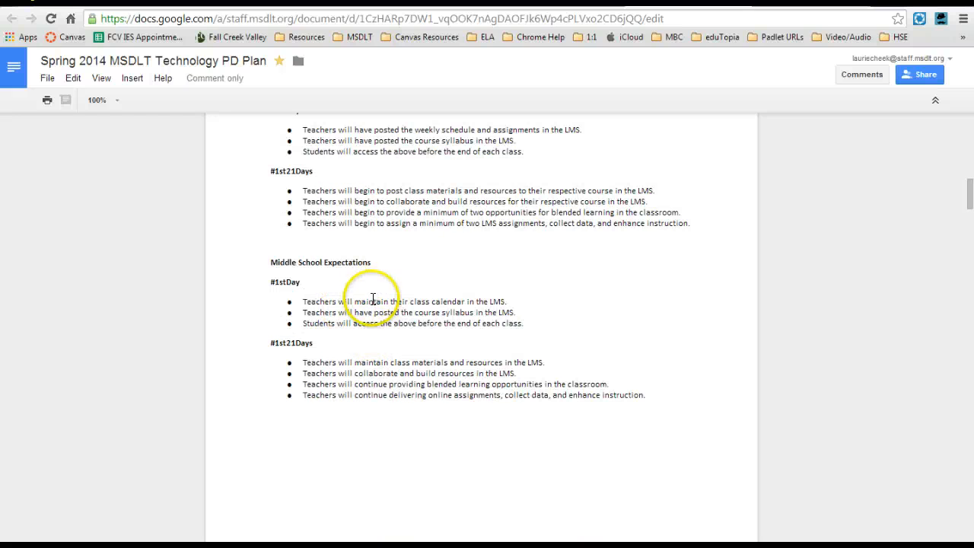